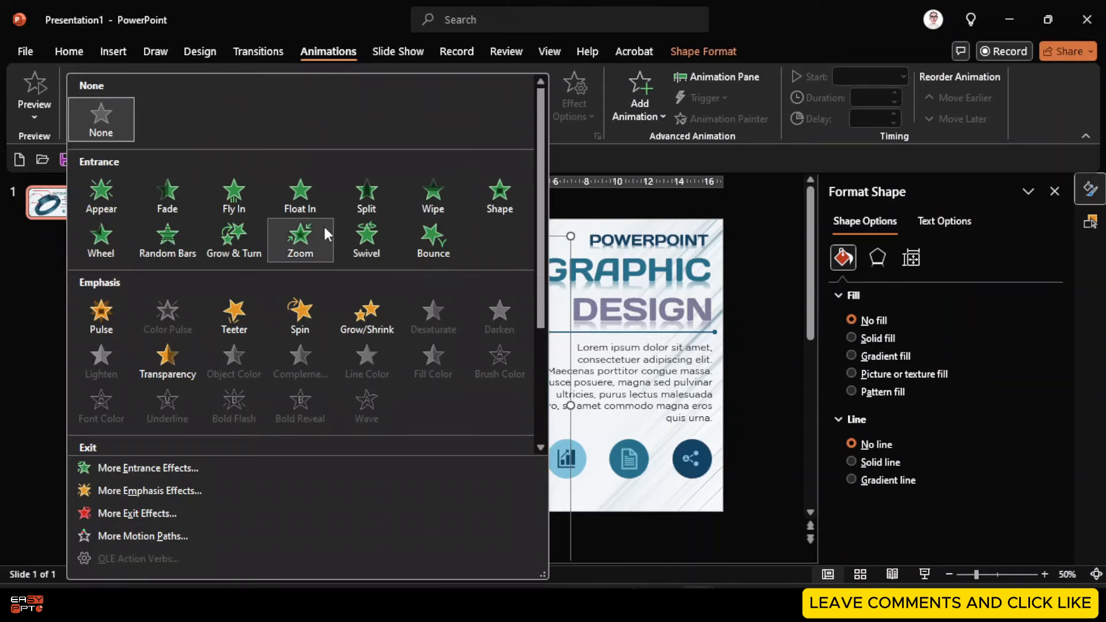
# Give the ring a Zoom entrance and make the three callout lines wipe in from the right
pyautogui.click(322, 228)
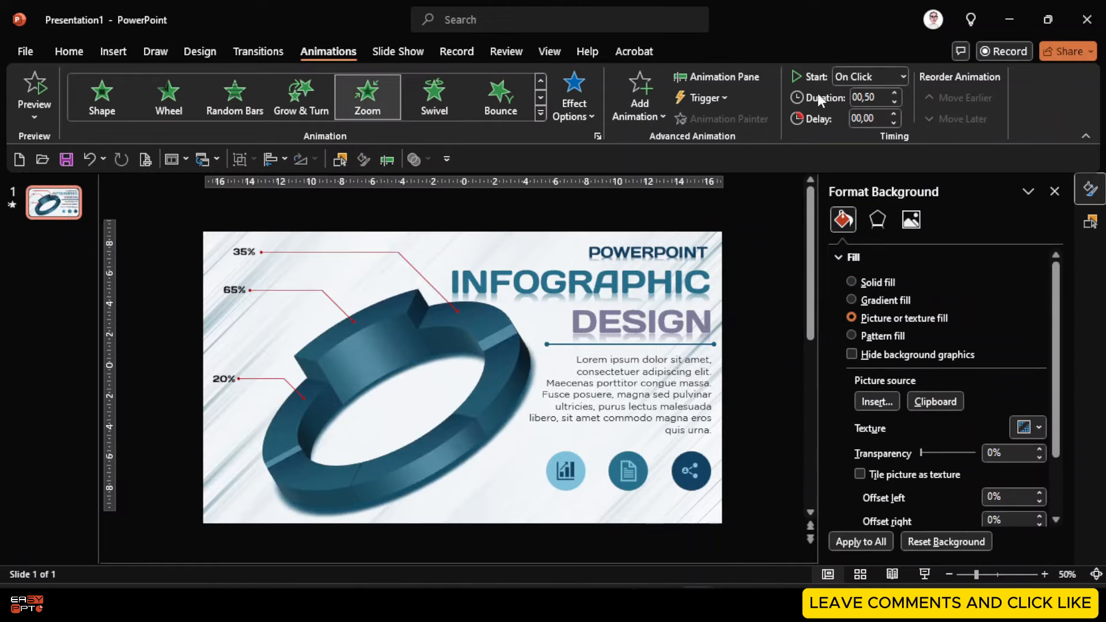
pyautogui.click(736, 74)
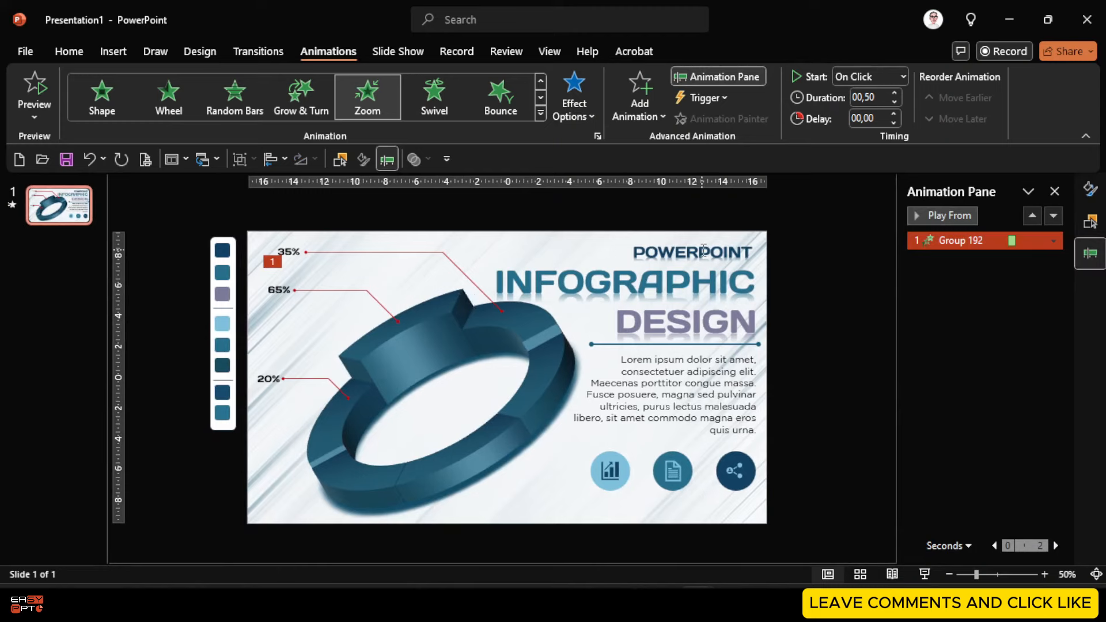
pyautogui.click(461, 268)
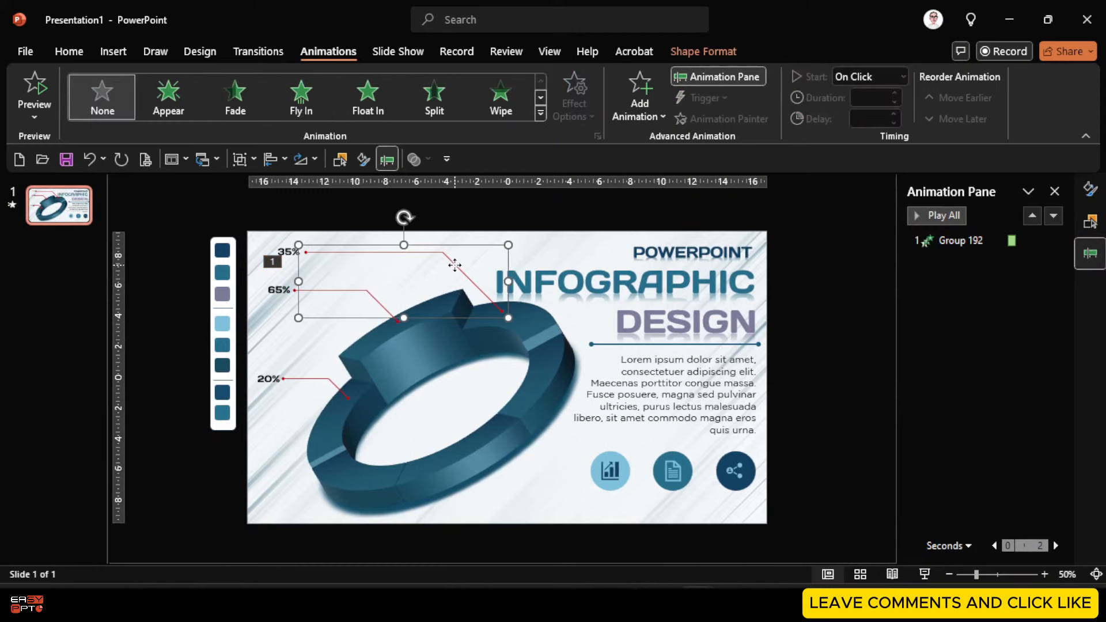
pyautogui.keyDown('shift'); pyautogui.click(375, 297); pyautogui.keyUp('shift')
pyautogui.keyDown('shift'); pyautogui.click(314, 379); pyautogui.keyUp('shift')
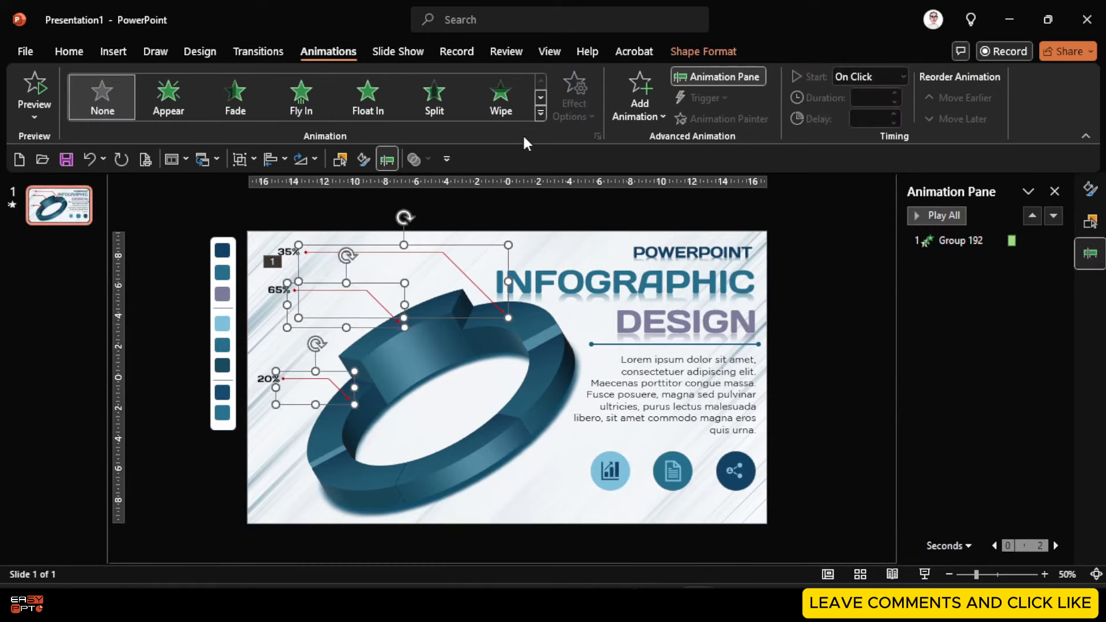
pyautogui.click(518, 109)
pyautogui.click(574, 106)
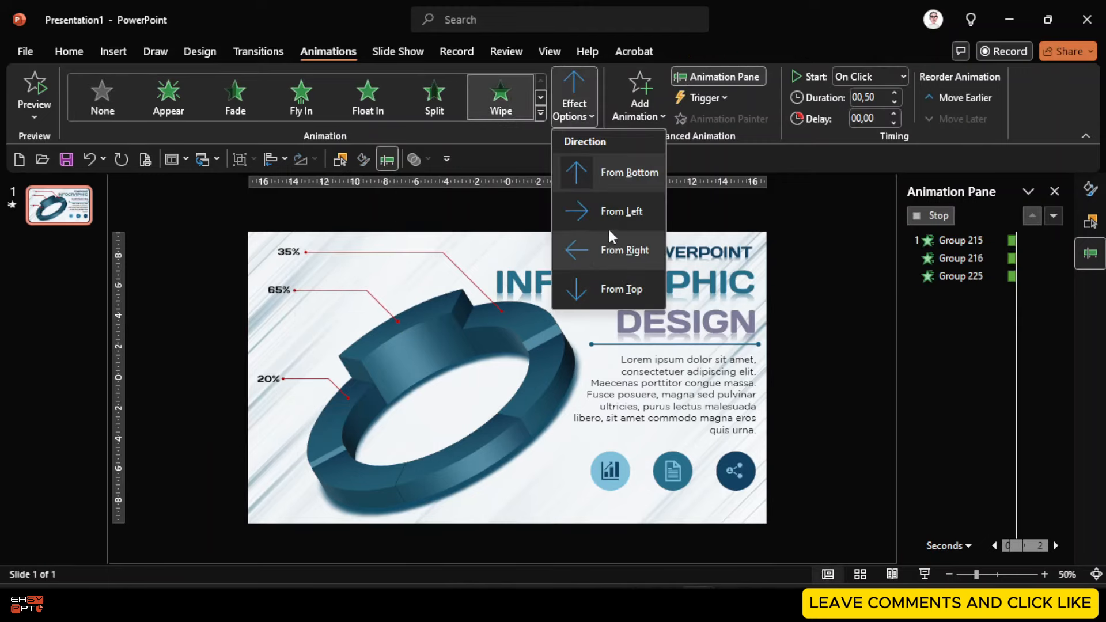
pyautogui.click(611, 248)
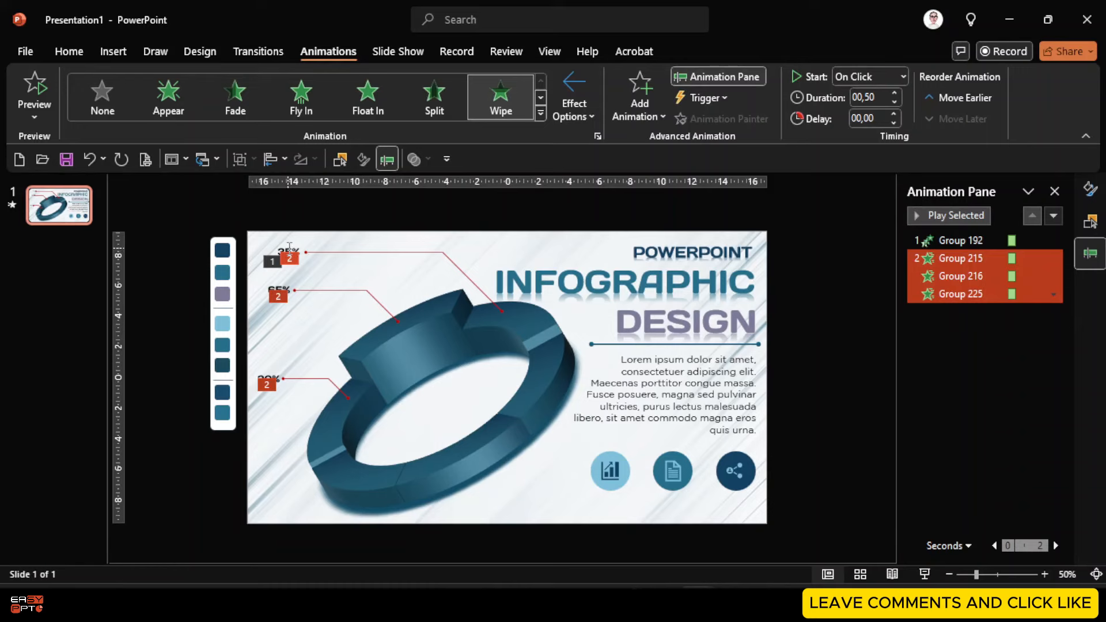
# Select the 35%, 65% and 20% percentage labels together
pyautogui.click(289, 249)
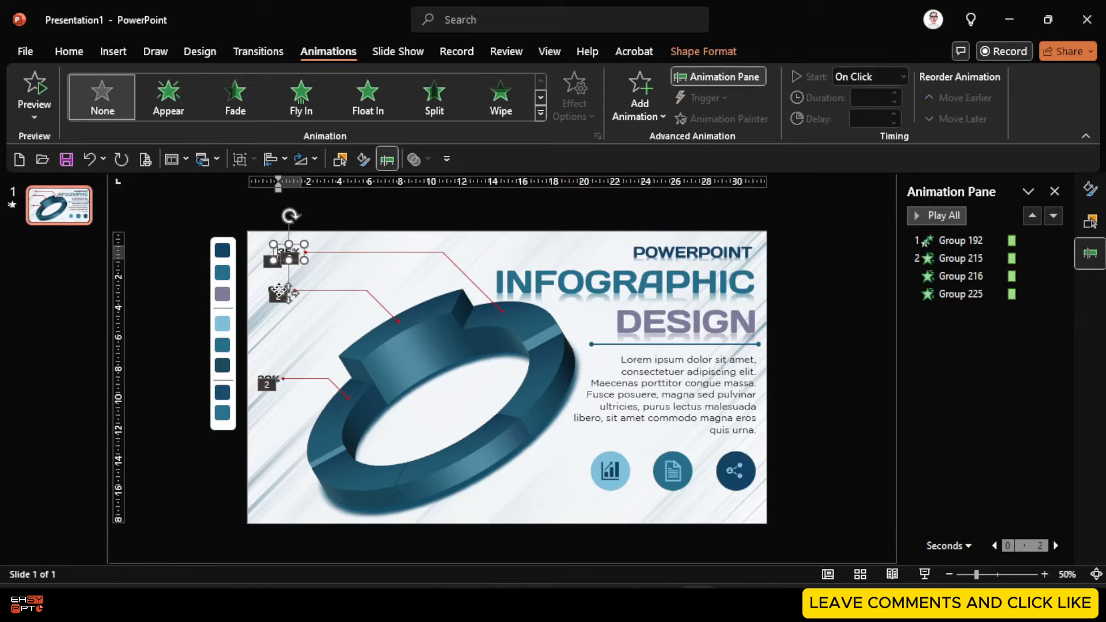
pyautogui.keyDown('shift'); pyautogui.click(279, 292); pyautogui.keyUp('shift')
pyautogui.keyDown('shift'); pyautogui.click(270, 377); pyautogui.keyUp('shift')
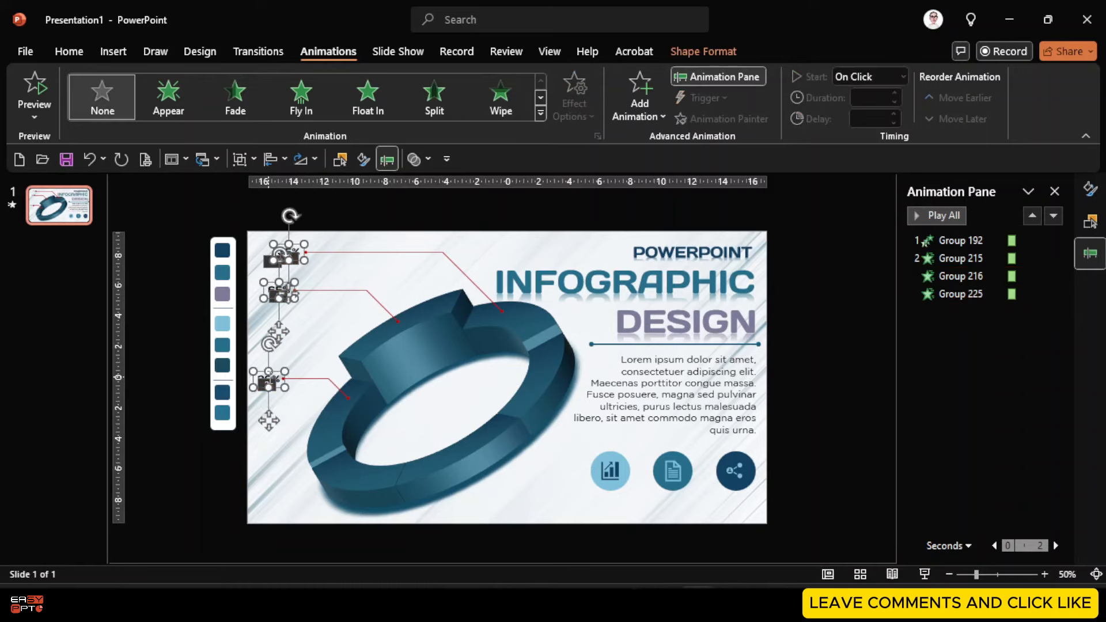
pyautogui.click(1054, 191)
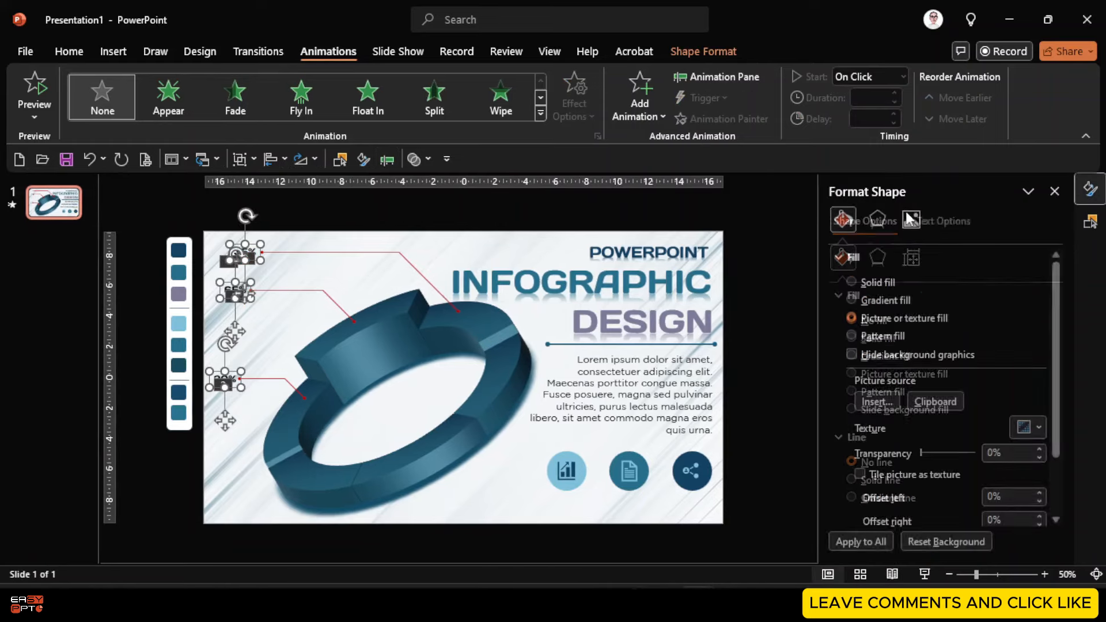
# Make the percentage labels wipe in from the right
pyautogui.click(501, 92)
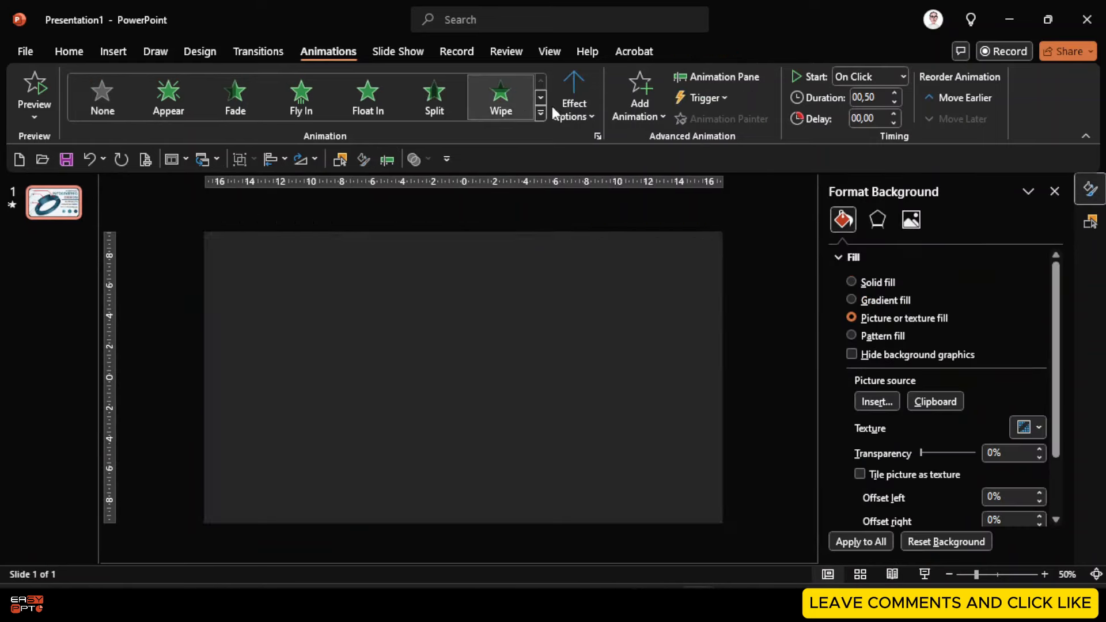
pyautogui.click(570, 109)
pyautogui.click(622, 250)
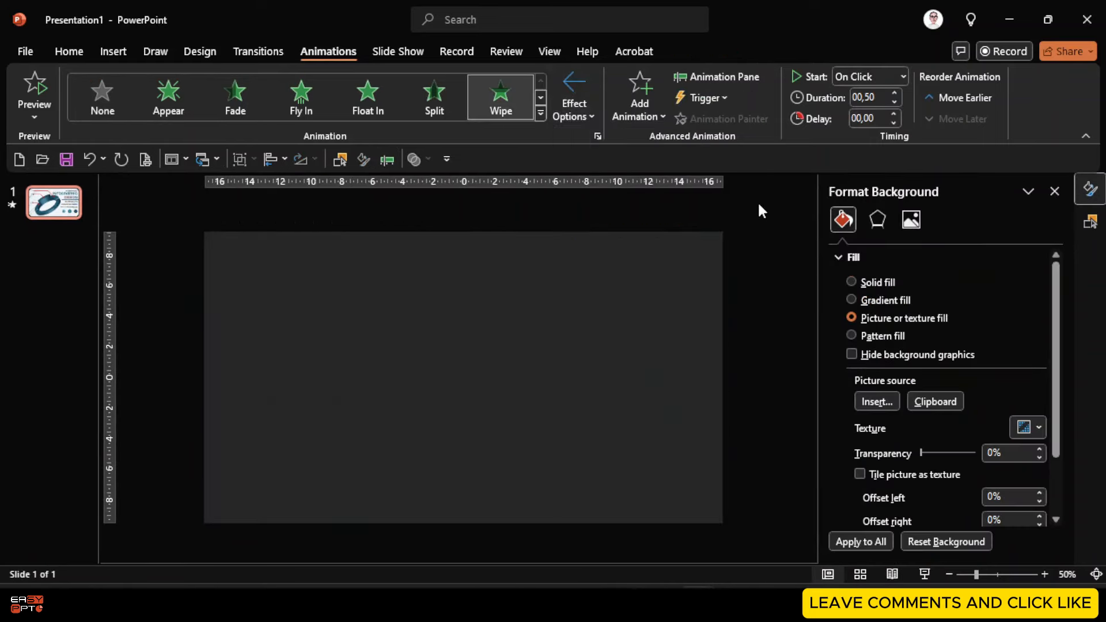
# Make the title words and divider line fly in from the right
pyautogui.moveTo(760, 204); pyautogui.dragTo(412, 367)
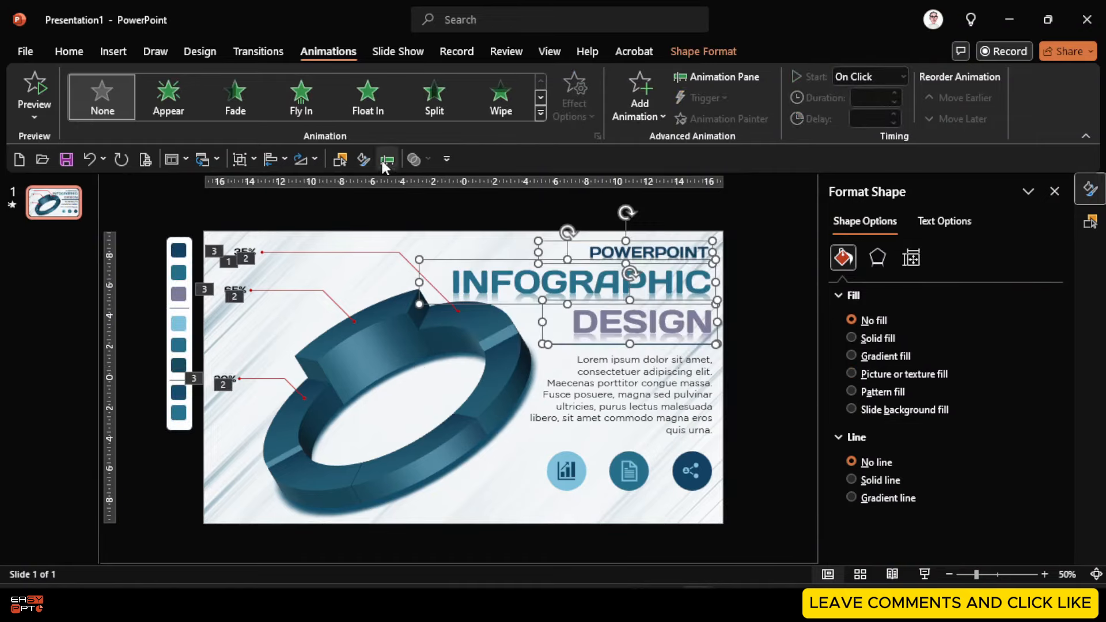
pyautogui.click(299, 98)
pyautogui.click(567, 87)
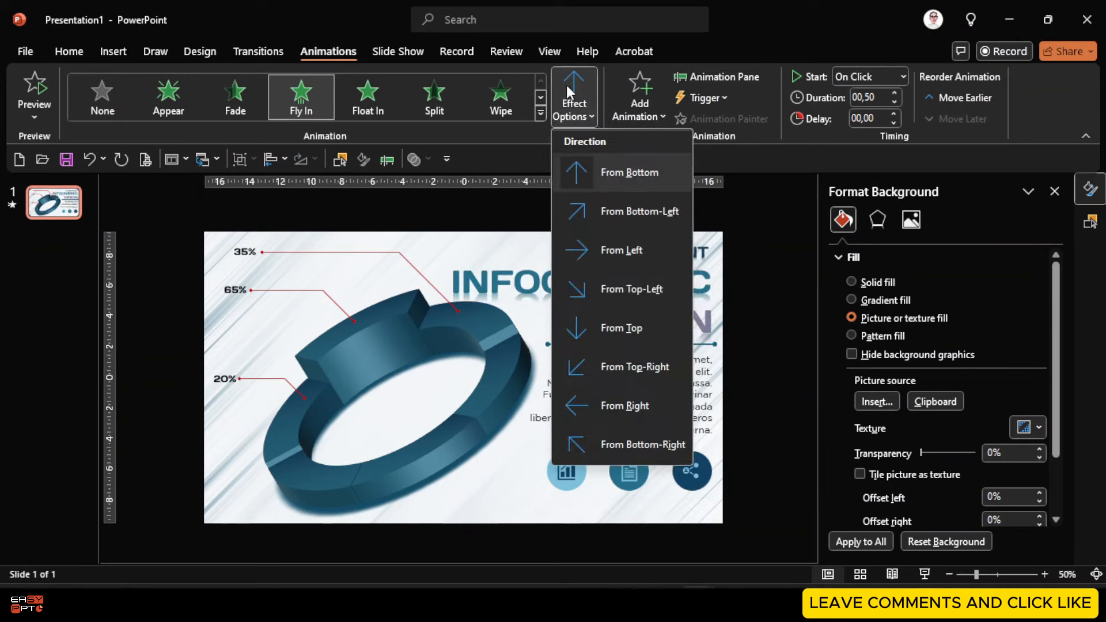
pyautogui.click(604, 403)
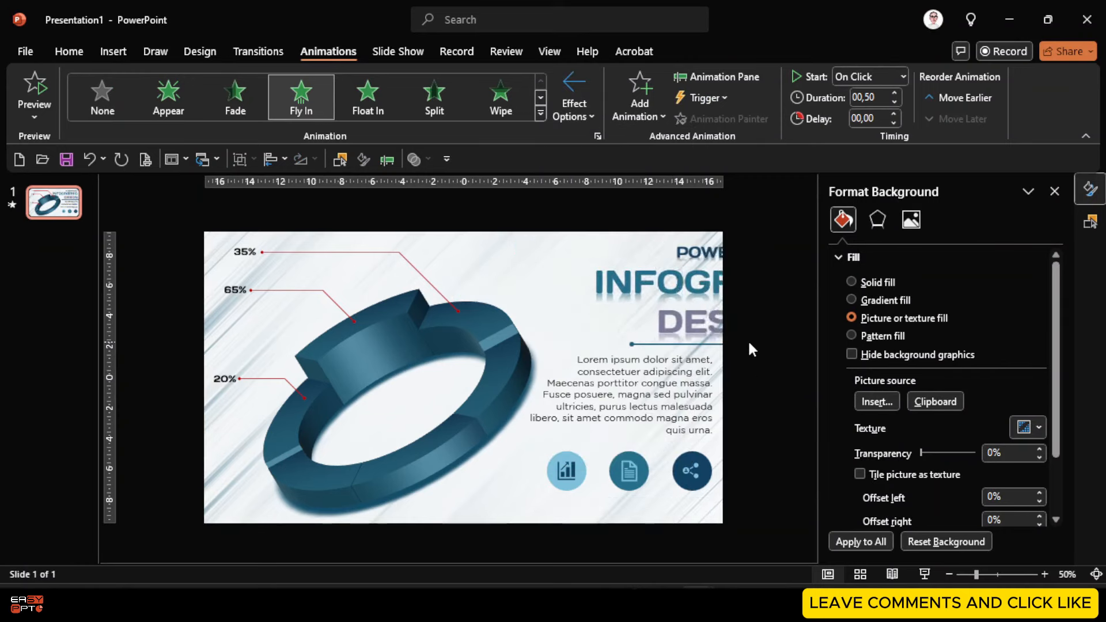
# Give the Lorem ipsum body text a Wipe entrance, then select POWERPOINT, INFOGRAPHIC and DESIGN
pyautogui.click(653, 397)
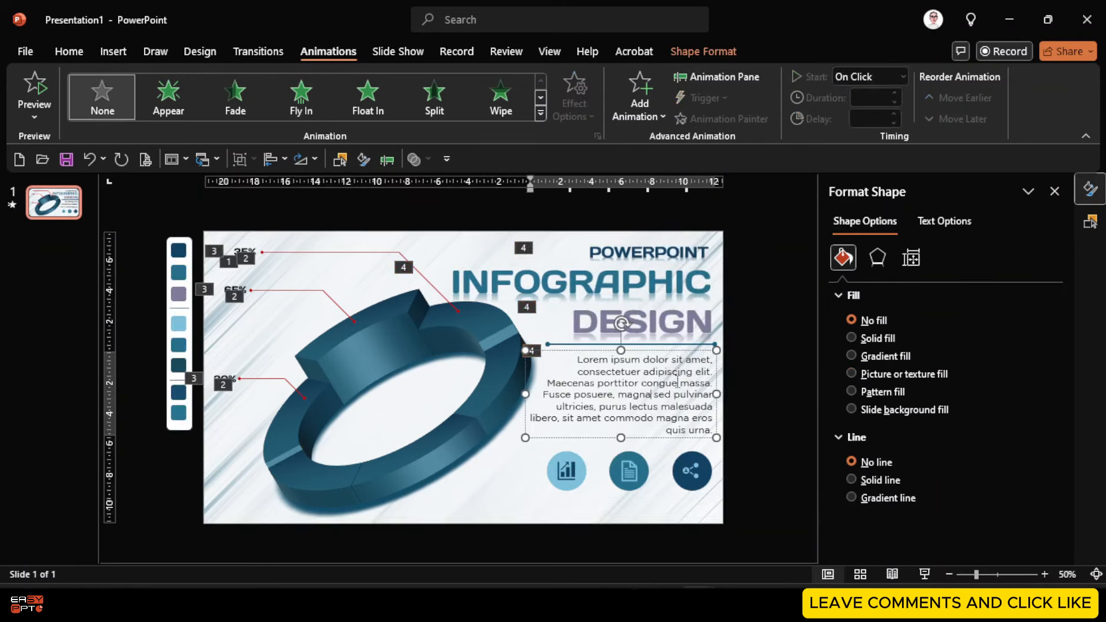
pyautogui.click(504, 88)
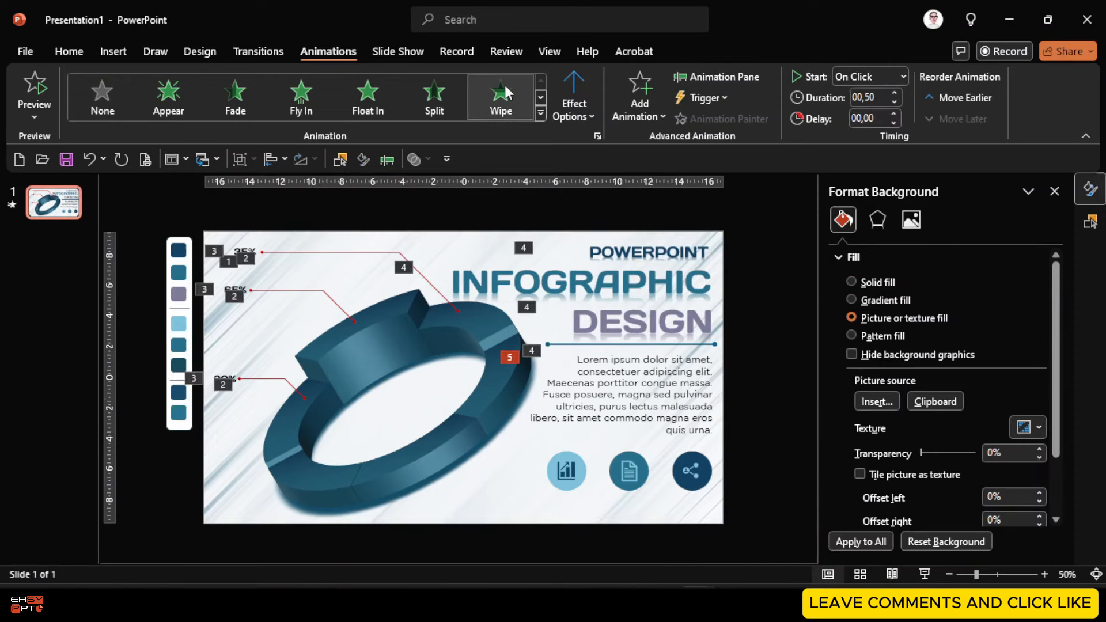
pyautogui.click(680, 251)
pyautogui.keyDown('shift'); pyautogui.click(647, 285); pyautogui.keyUp('shift')
pyautogui.keyDown('shift'); pyautogui.click(657, 328); pyautogui.keyUp('shift')
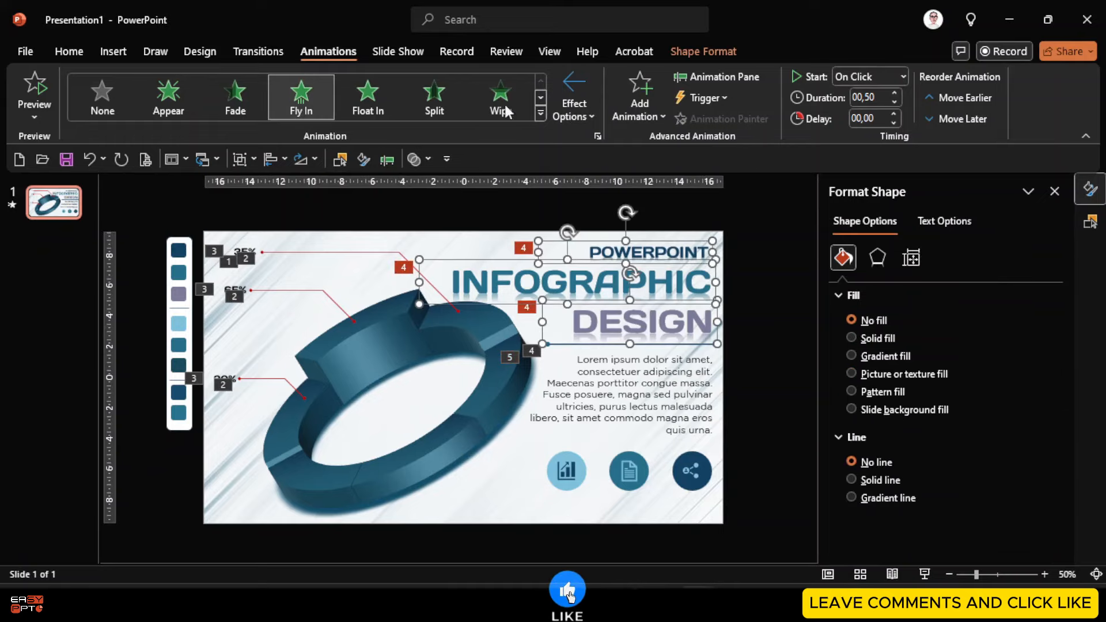
pyautogui.click(540, 113)
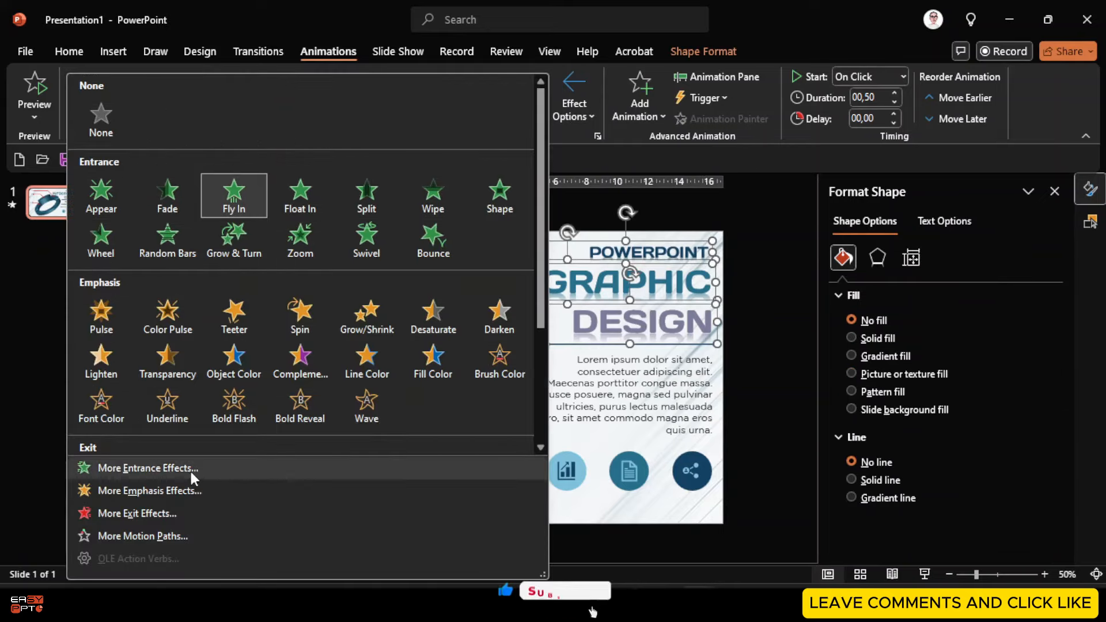
# Apply the Compress entrance effect to the three title words
pyautogui.click(148, 468)
pyautogui.click(490, 382)
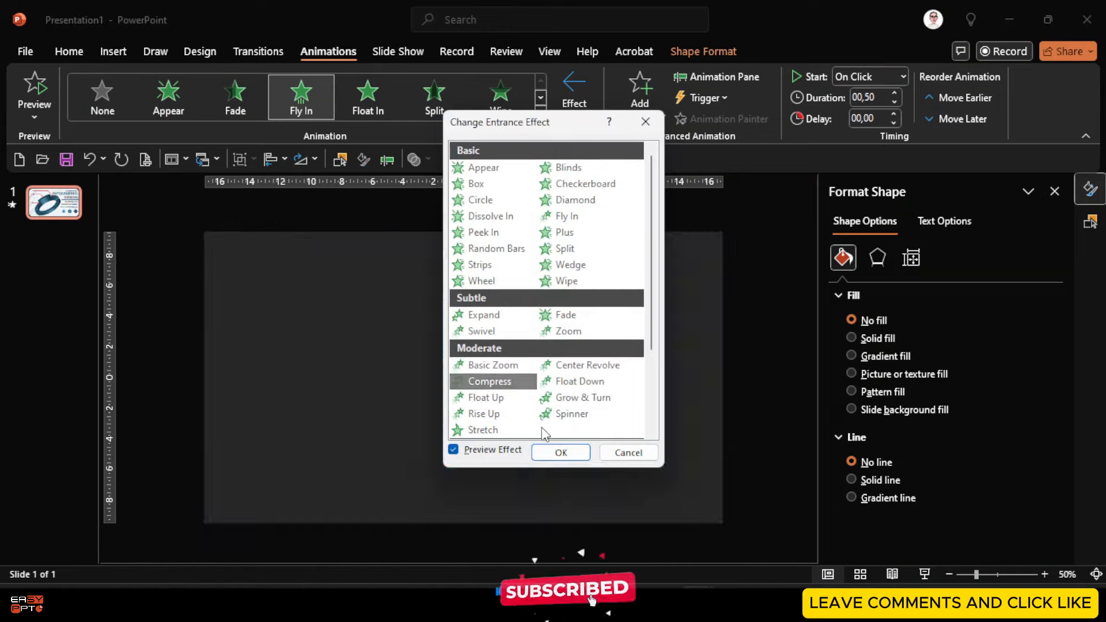
pyautogui.click(561, 453)
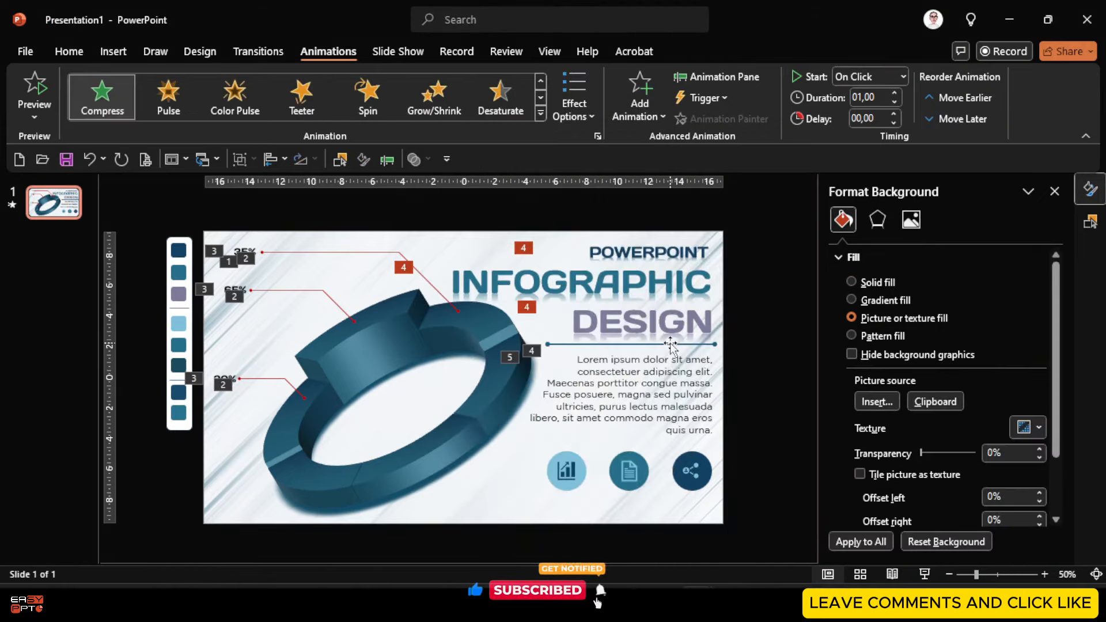
pyautogui.click(670, 362)
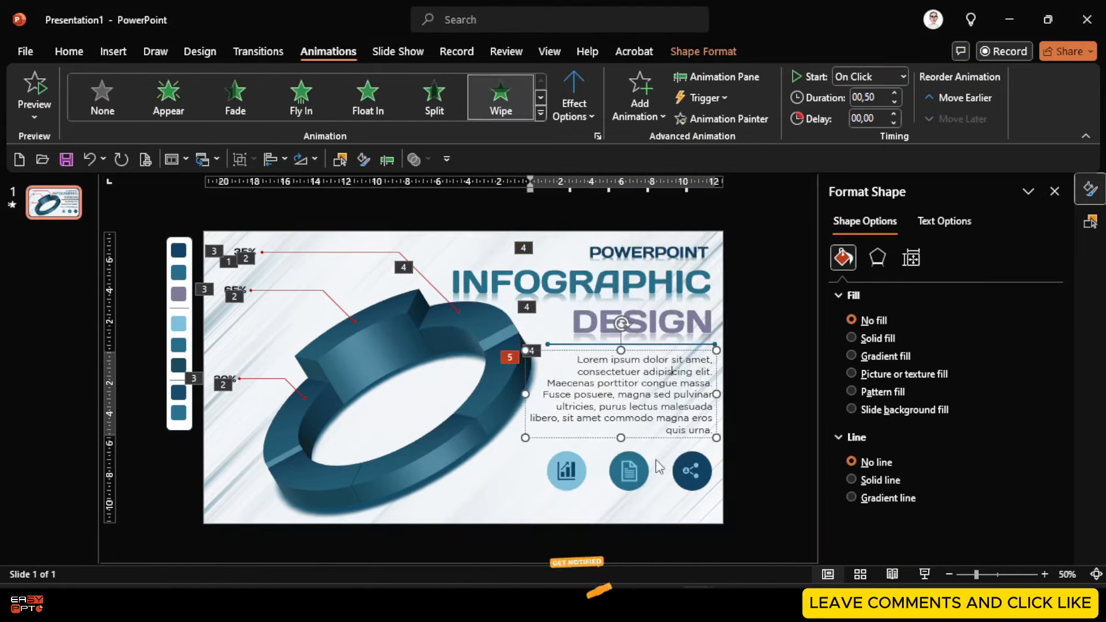
# Make the chart, document and share icons float in together
pyautogui.click(567, 470)
pyautogui.keyDown('shift'); pyautogui.click(629, 471); pyautogui.keyUp('shift')
pyautogui.keyDown('shift'); pyautogui.click(693, 475); pyautogui.keyUp('shift')
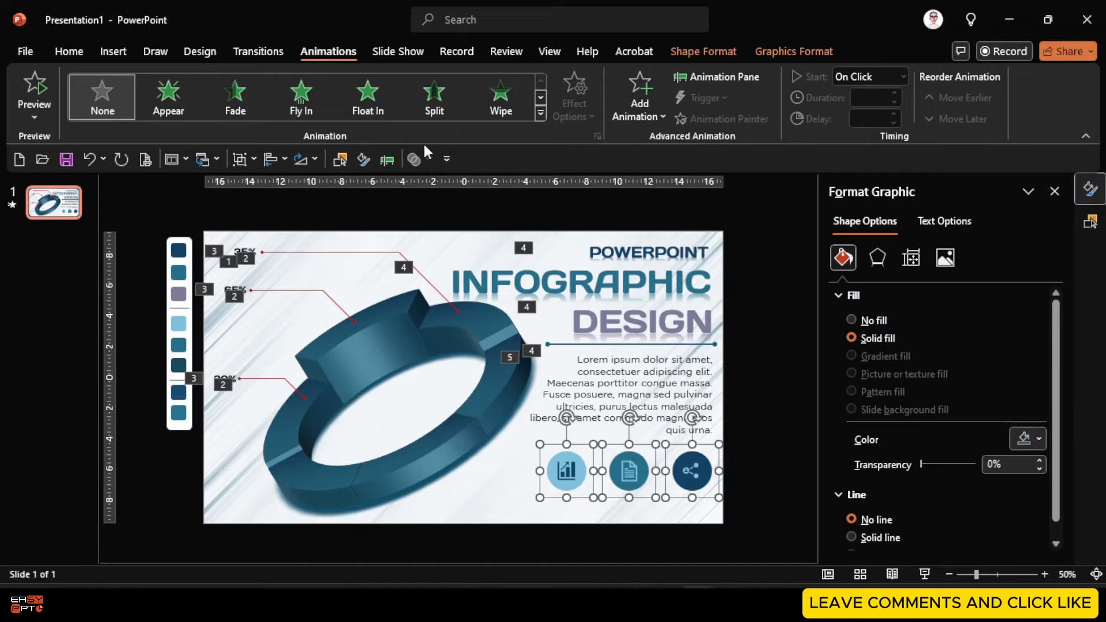
pyautogui.click(369, 95)
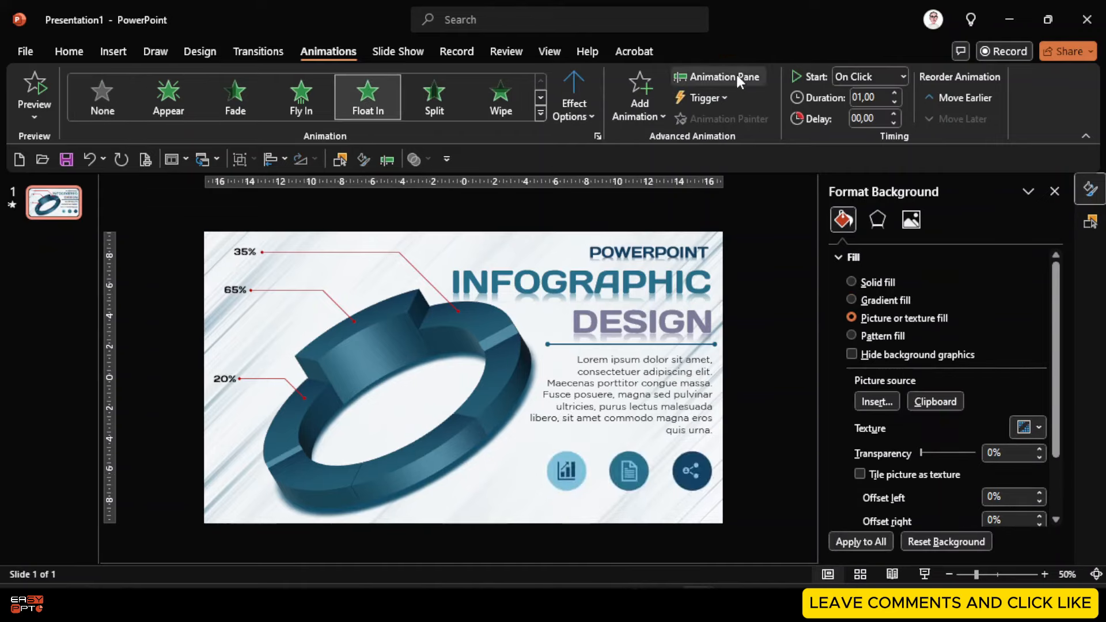
pyautogui.click(732, 78)
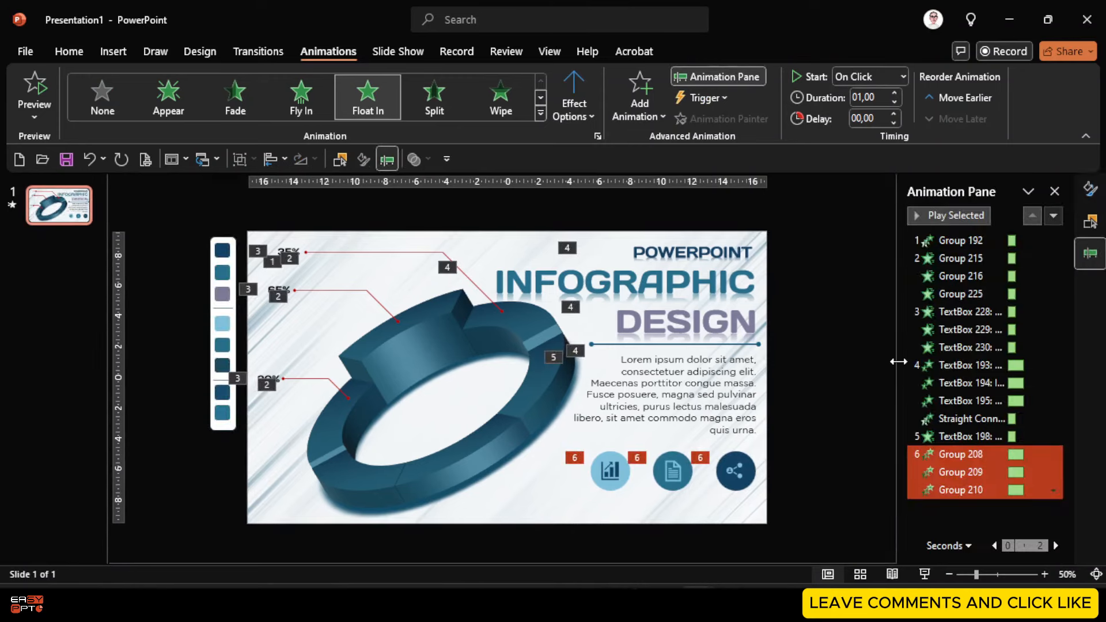
# Widen the Animation Pane and set every animation to start With Previous
pyautogui.moveTo(898, 362); pyautogui.dragTo(783, 363)
pyautogui.click(862, 258)
pyautogui.click(861, 241)
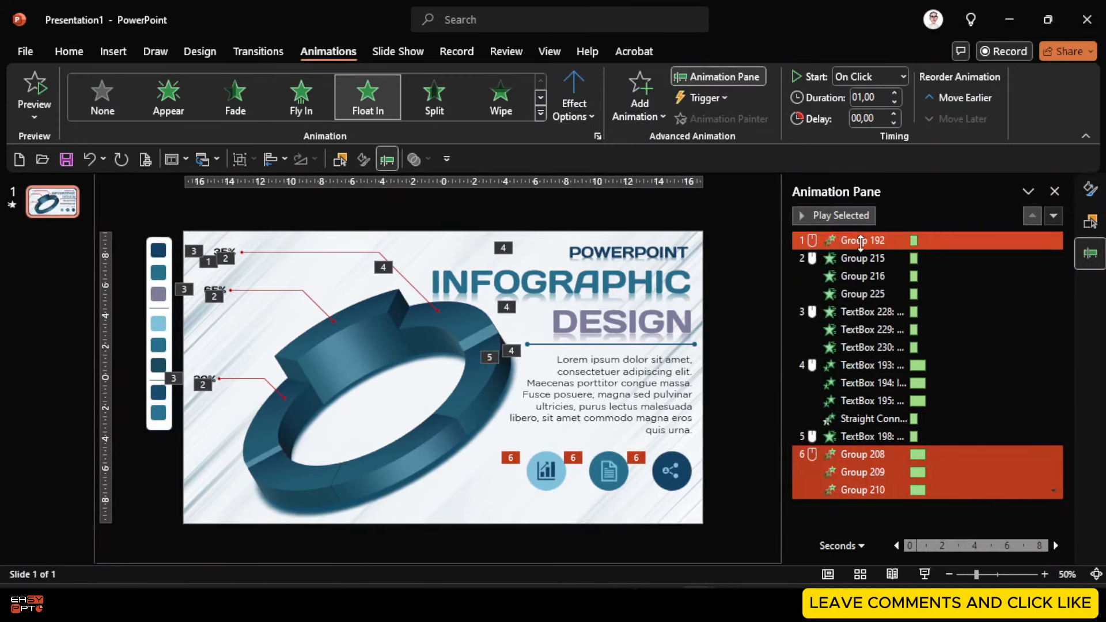
pyautogui.hotkey('ctrl', 'a')
pyautogui.click(902, 77)
pyautogui.click(871, 113)
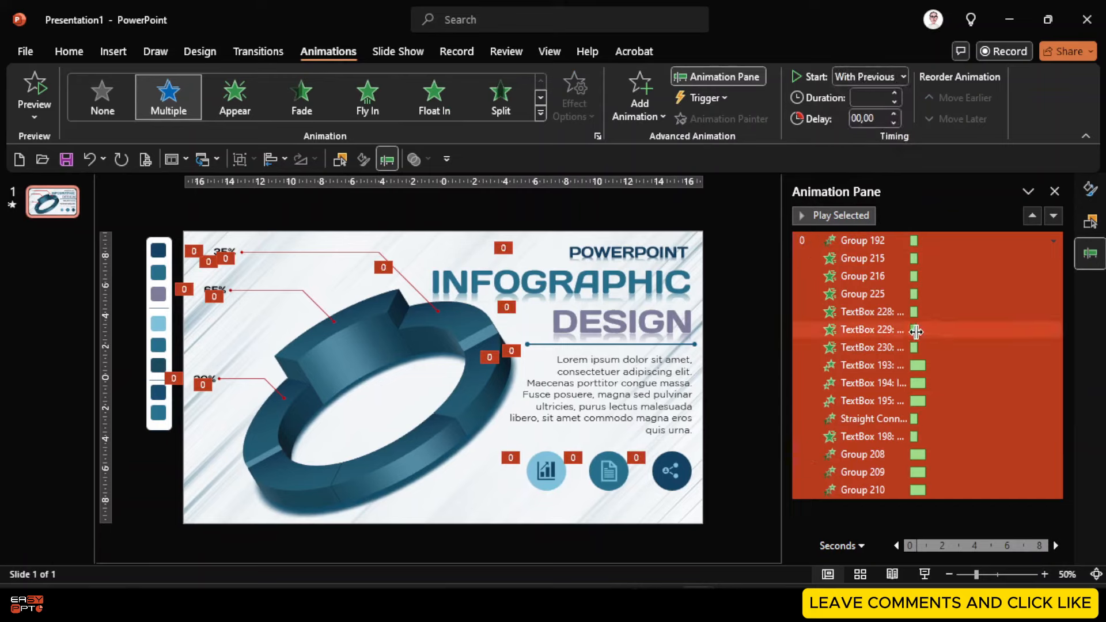
# Give all animations from Group 215 through Group 210 a 00,10 delay
pyautogui.click(889, 247)
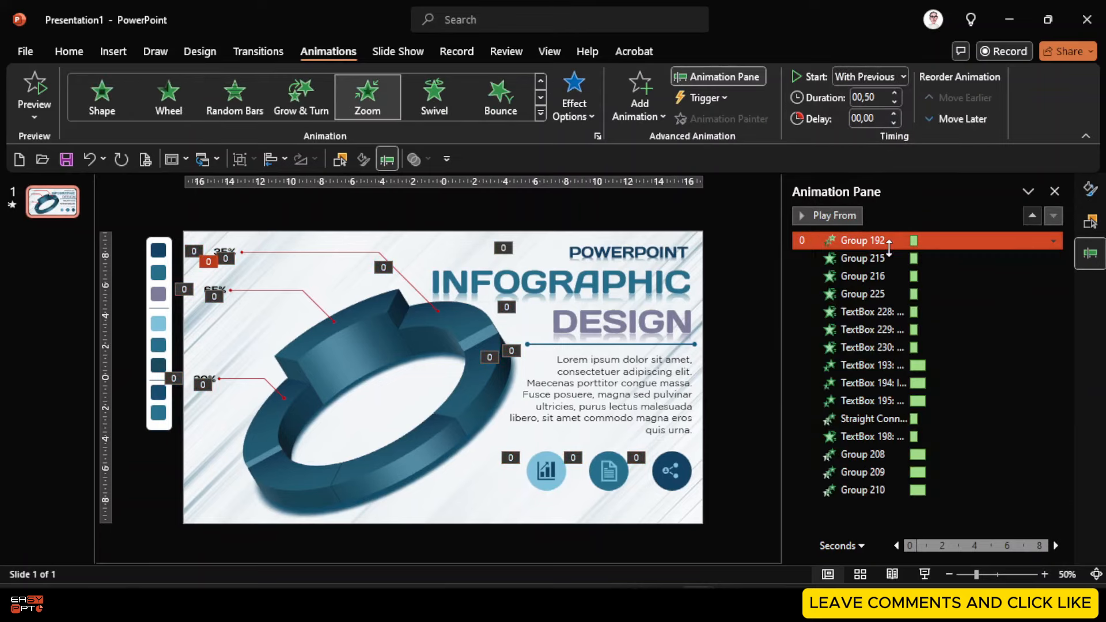
pyautogui.click(877, 259)
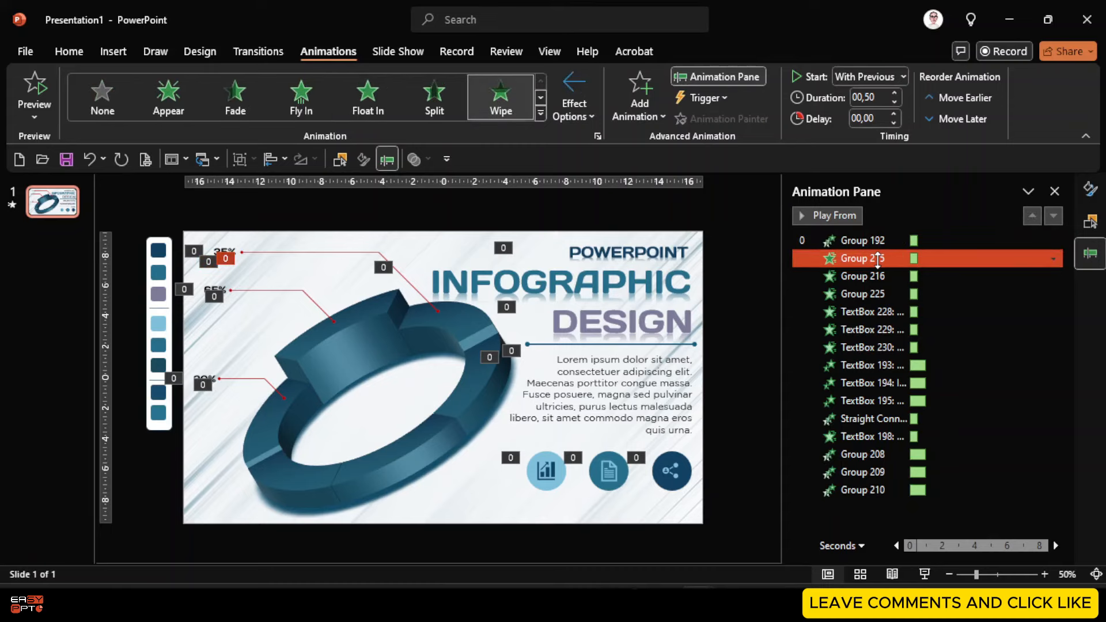
pyautogui.click(876, 276)
pyautogui.click(875, 294)
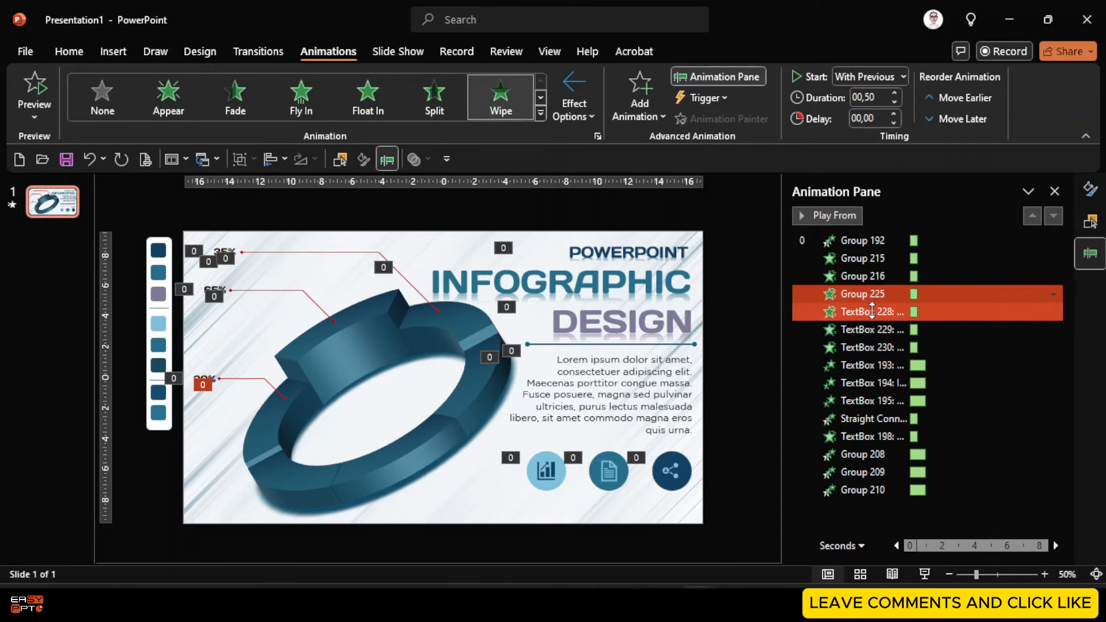
pyautogui.click(864, 258)
pyautogui.keyDown('shift'); pyautogui.click(999, 489); pyautogui.keyUp('shift')
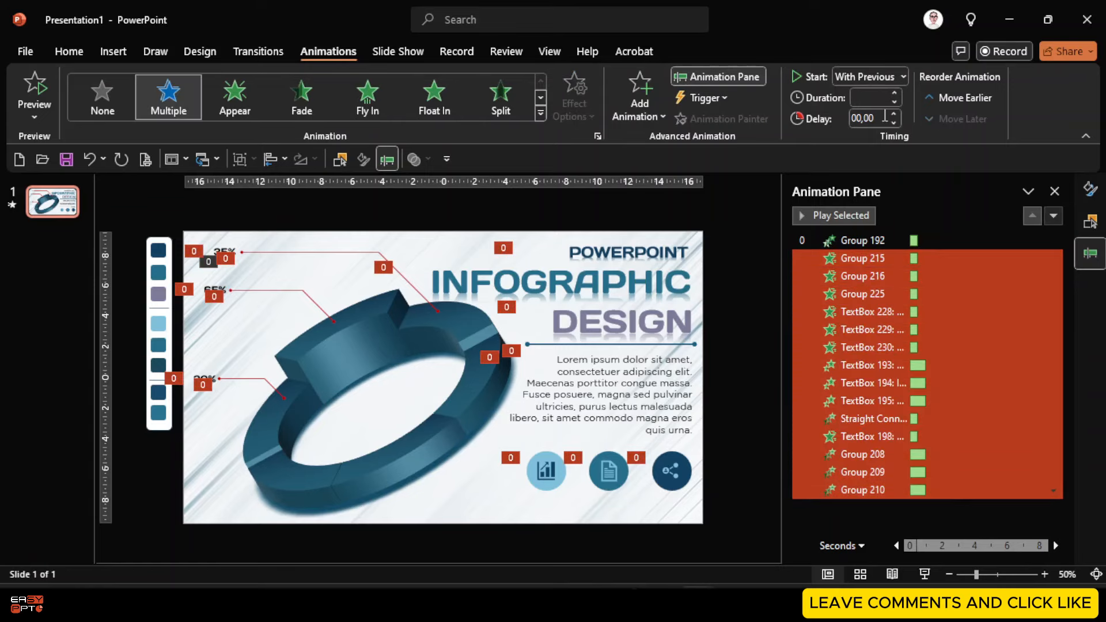
pyautogui.click(886, 116)
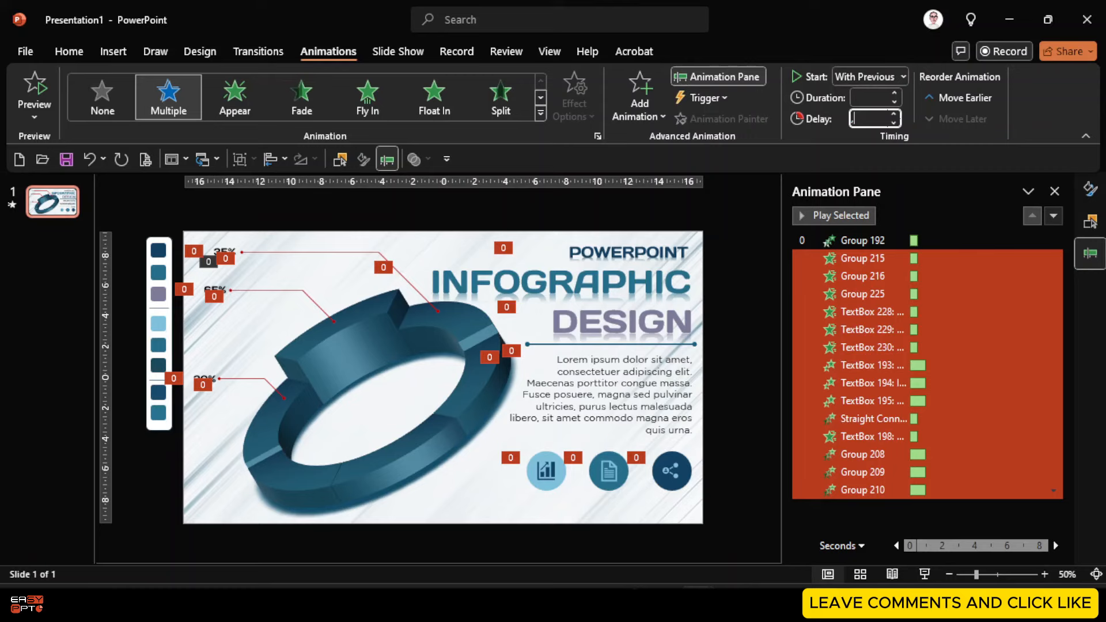
pyautogui.write(',1')
pyautogui.press('Return')
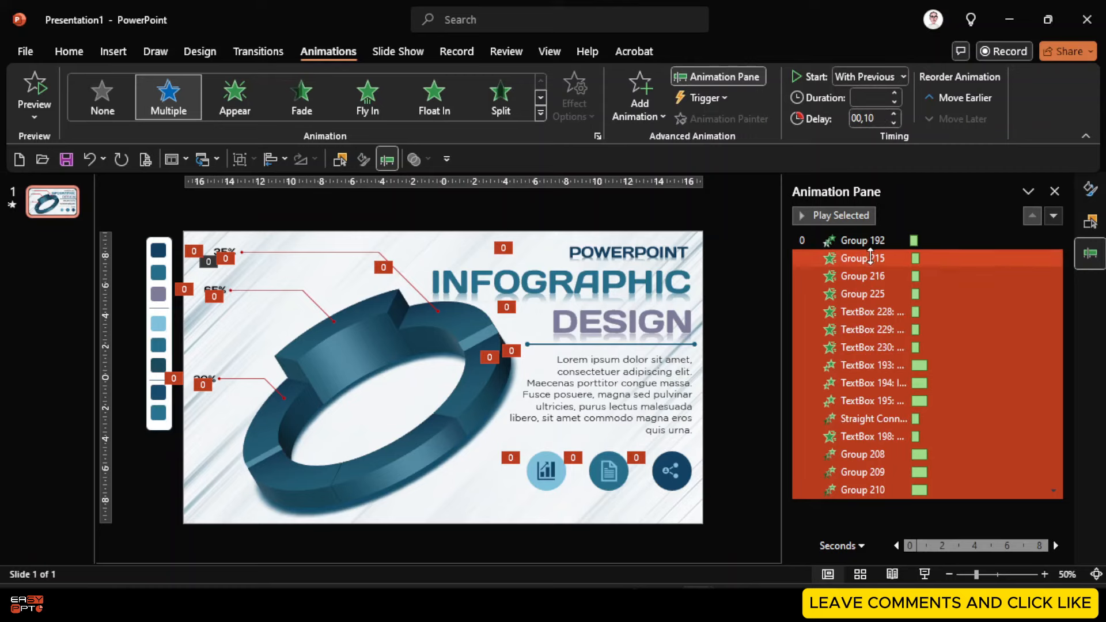
# Stagger the remaining animations' delays to 00,20, 00,30 and 00,35
pyautogui.click(882, 117)
pyautogui.write(',2')
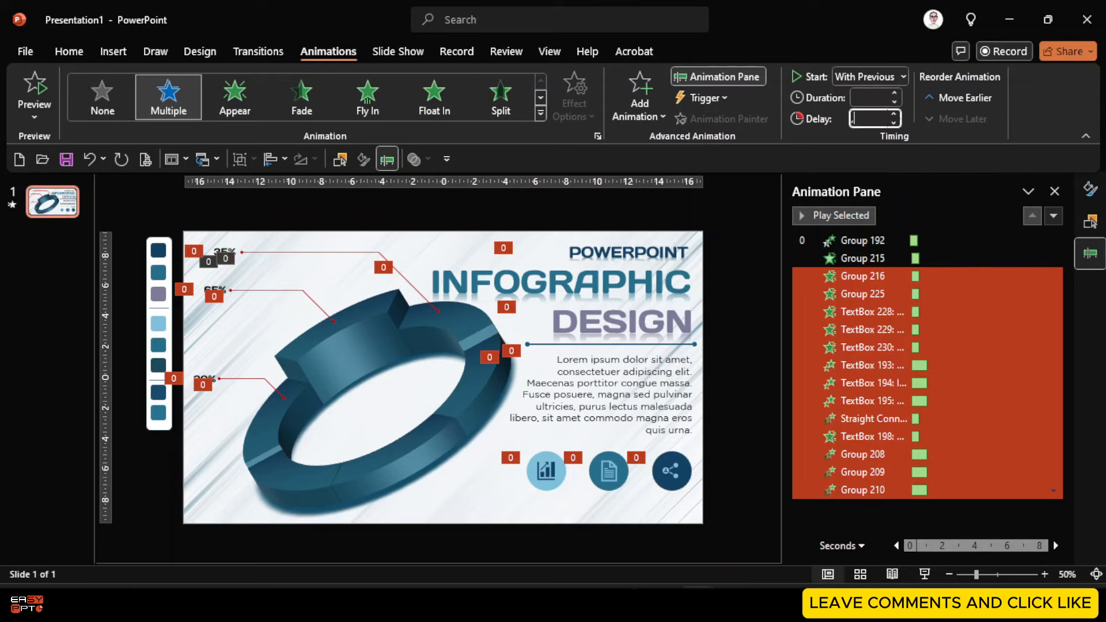
pyautogui.press('Return')
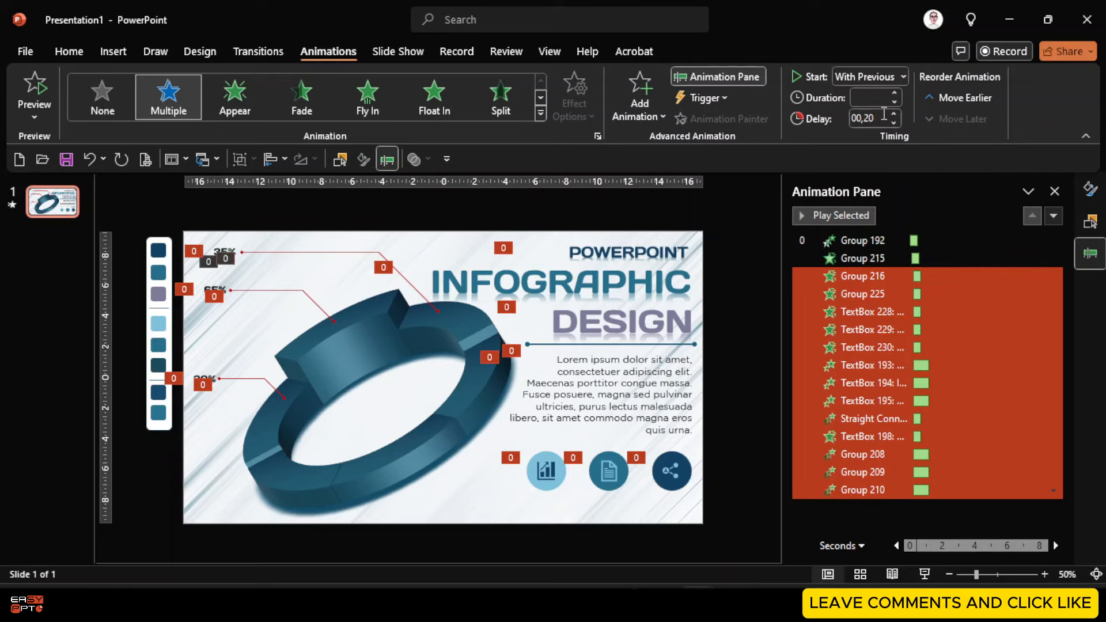
pyautogui.keyDown('ctrl'); pyautogui.click(874, 281); pyautogui.keyUp('ctrl')
pyautogui.click(882, 119)
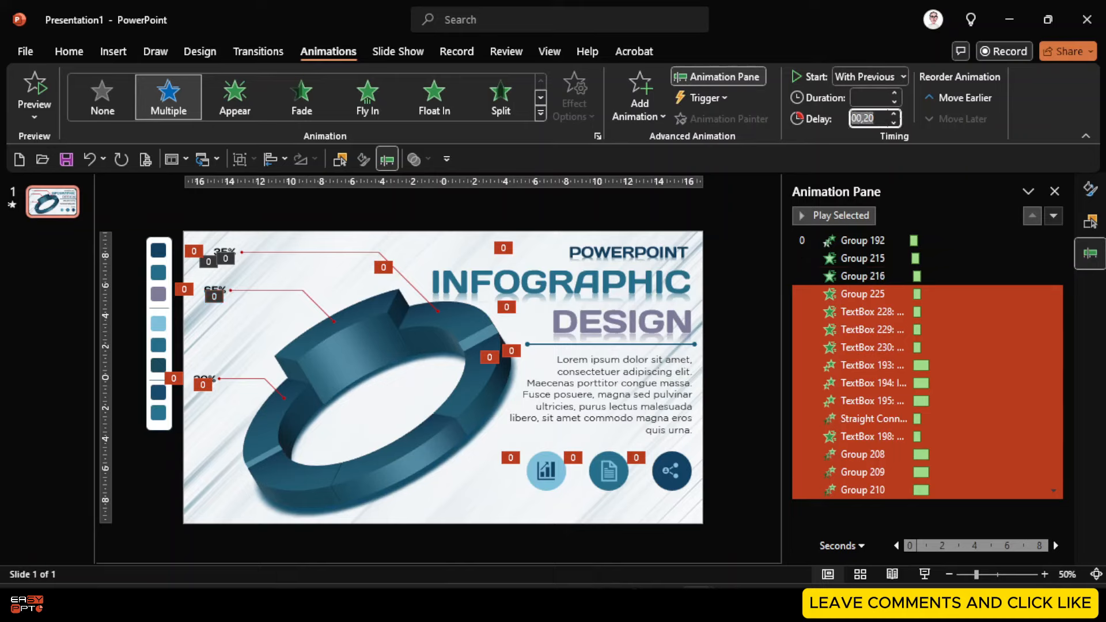
pyautogui.write(',3')
pyautogui.press('Return')
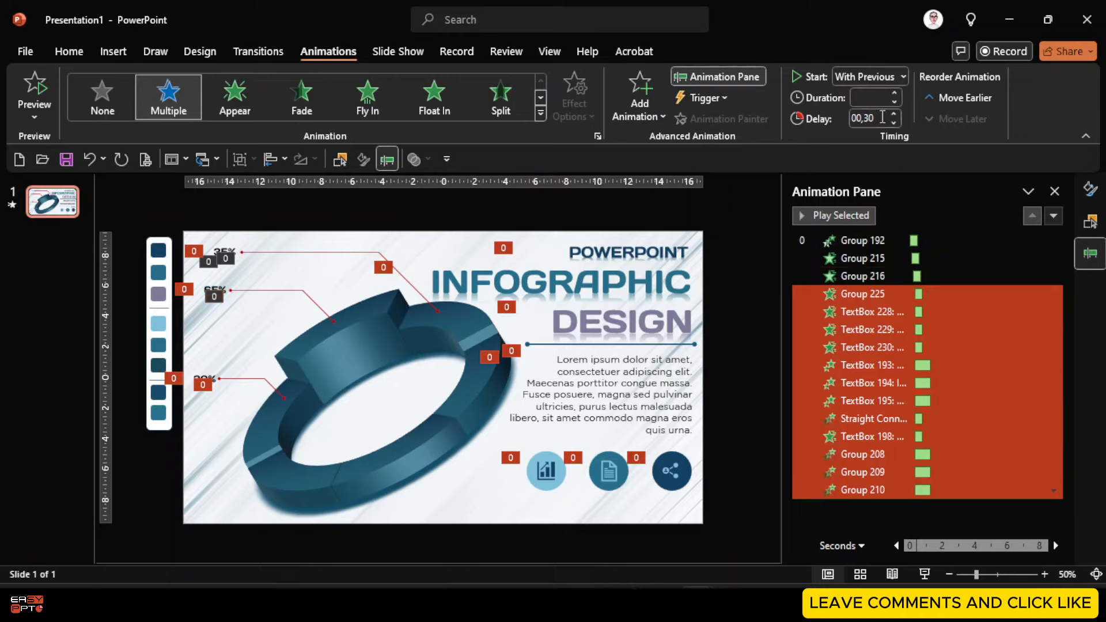
pyautogui.keyDown('ctrl'); pyautogui.click(861, 295); pyautogui.keyUp('ctrl')
pyautogui.click(880, 115)
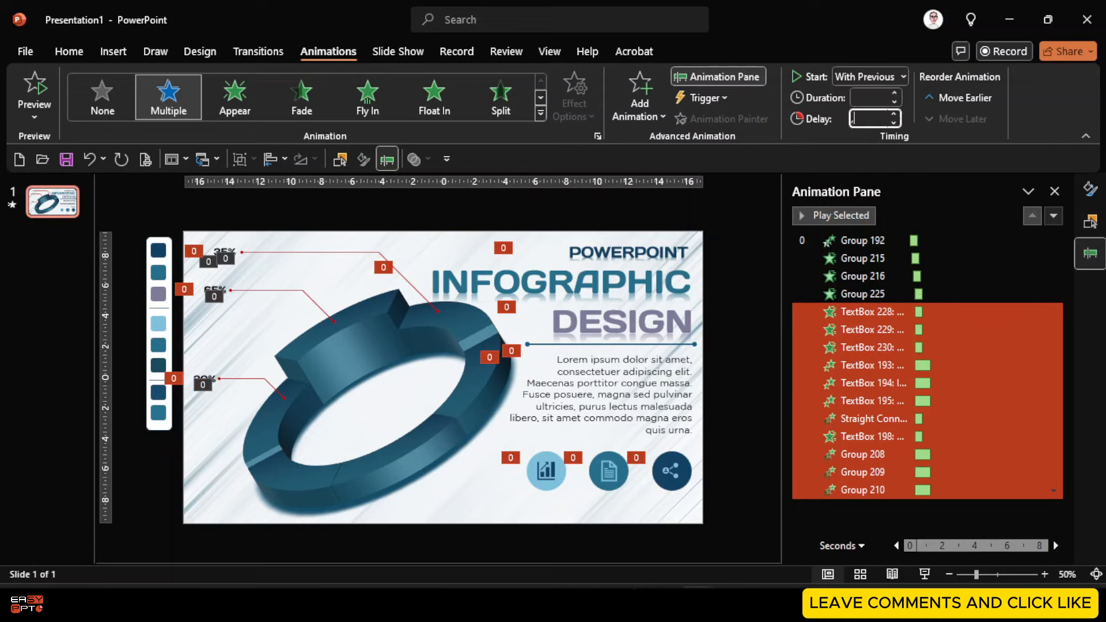
pyautogui.press('Return')
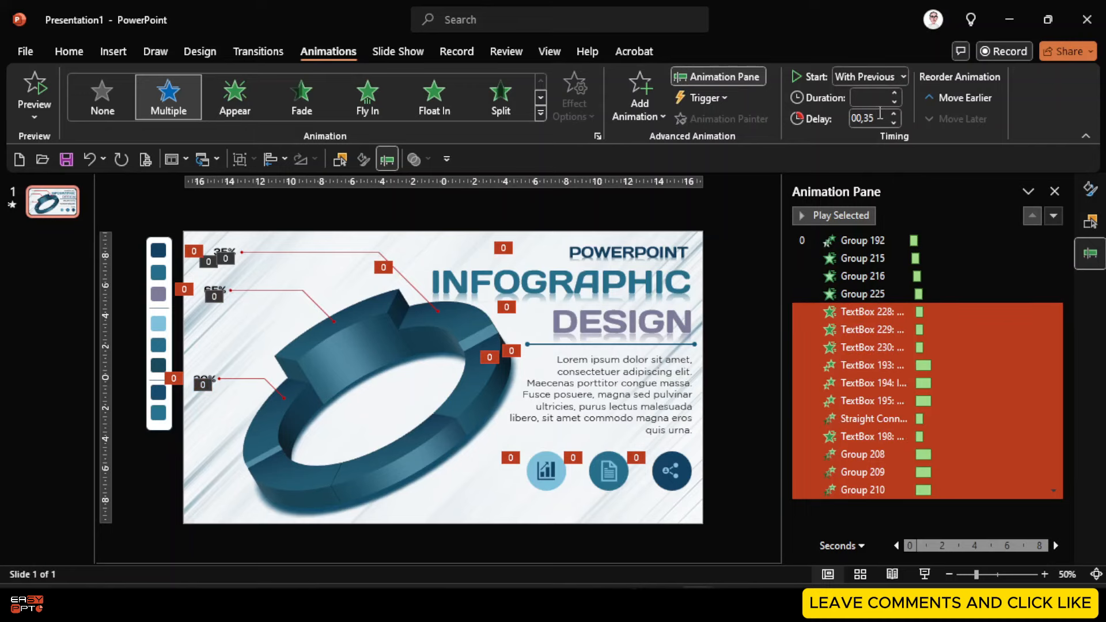
# Move TextBox 228 after Group 215 and TextBox 229 after Group 216
pyautogui.click(870, 312)
pyautogui.moveTo(870, 312); pyautogui.dragTo(876, 270)
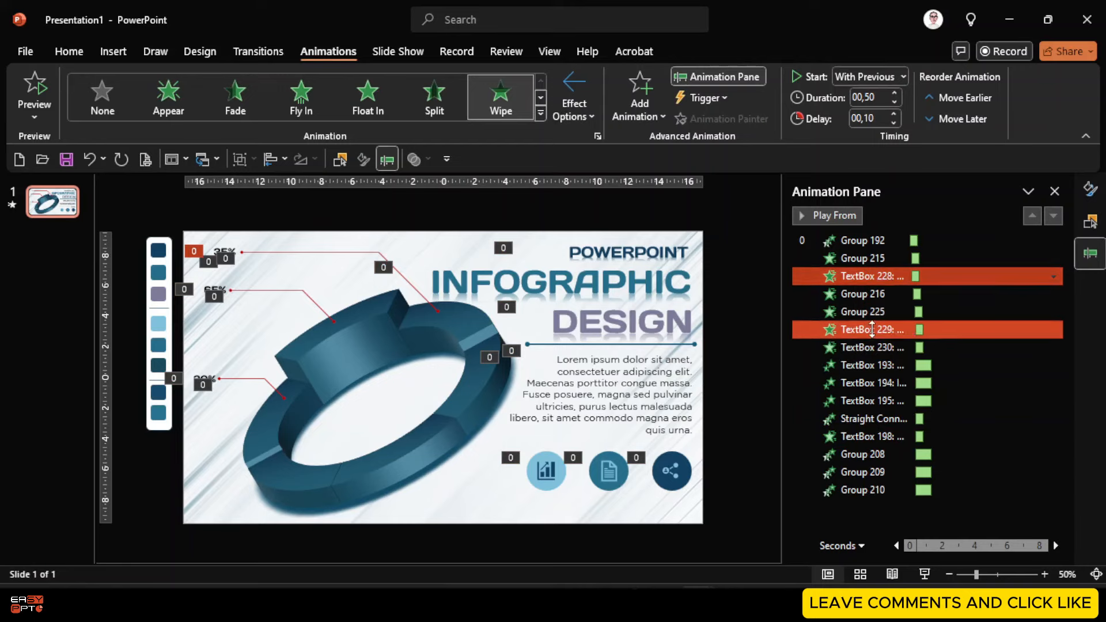
pyautogui.moveTo(872, 333); pyautogui.dragTo(950, 330)
pyautogui.click(878, 348)
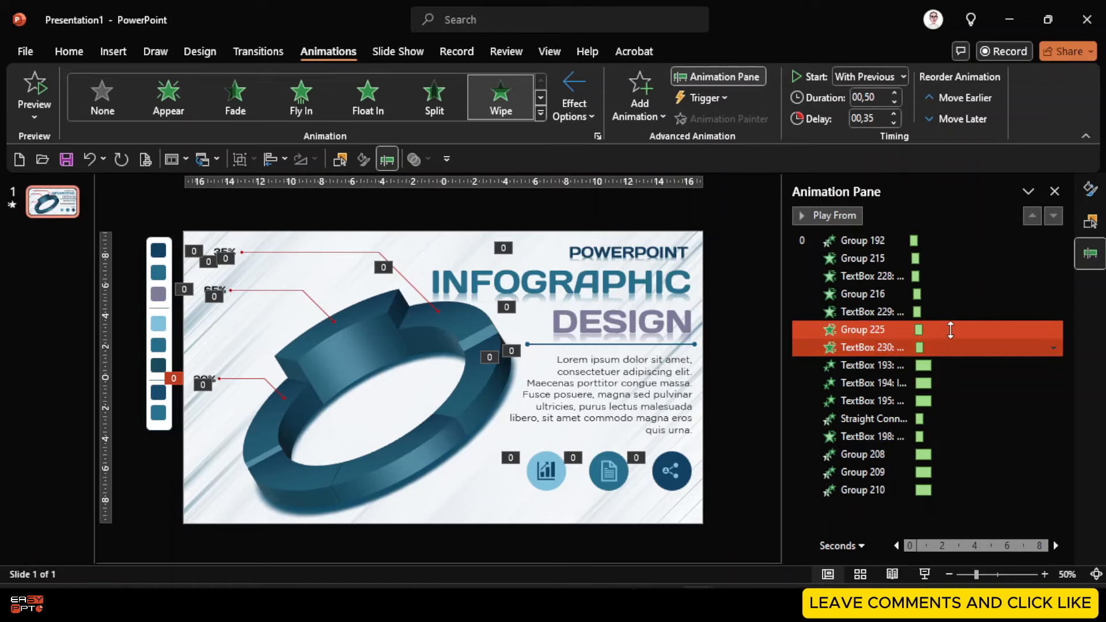
# Set a 00,45 delay on animations from TextBox 193 through Group 210
pyautogui.click(873, 365)
pyautogui.keyDown('shift'); pyautogui.click(864, 490); pyautogui.keyUp('shift')
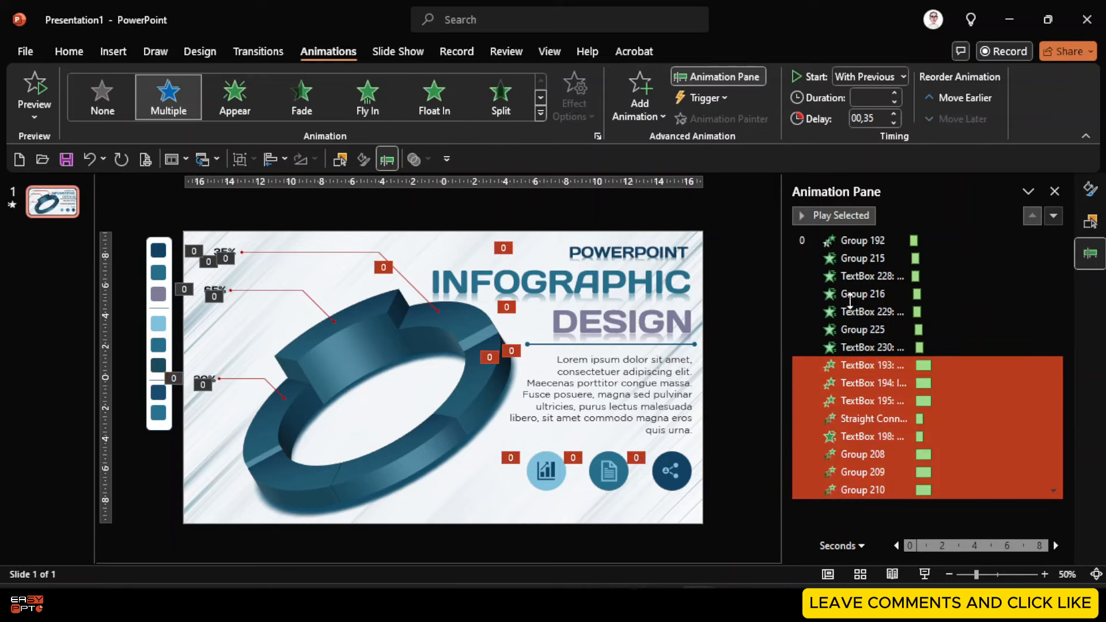
pyautogui.click(882, 117)
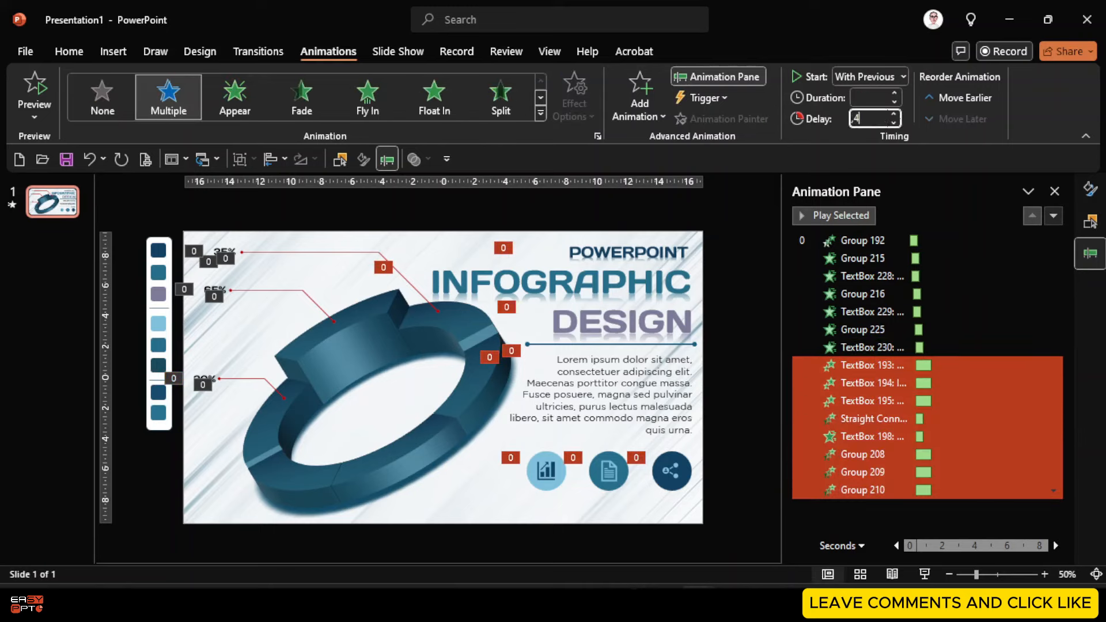
pyautogui.write('45')
pyautogui.press('Return')
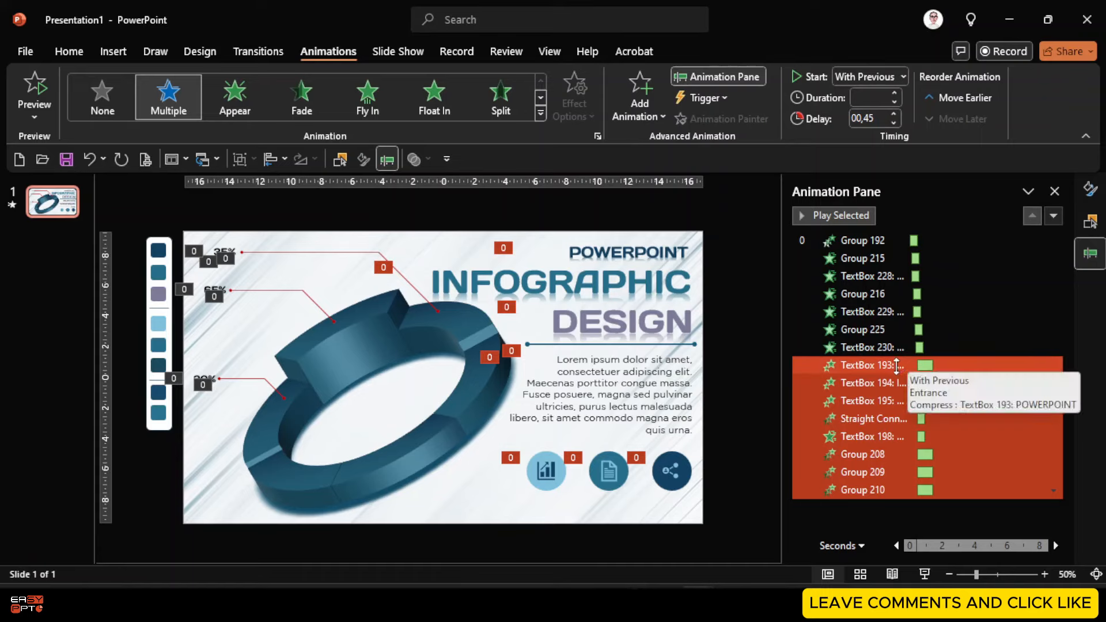
# Stagger the following animations' delays to 00,50, 00,55 and 00,60
pyautogui.keyDown('ctrl'); pyautogui.click(870, 367); pyautogui.keyUp('ctrl')
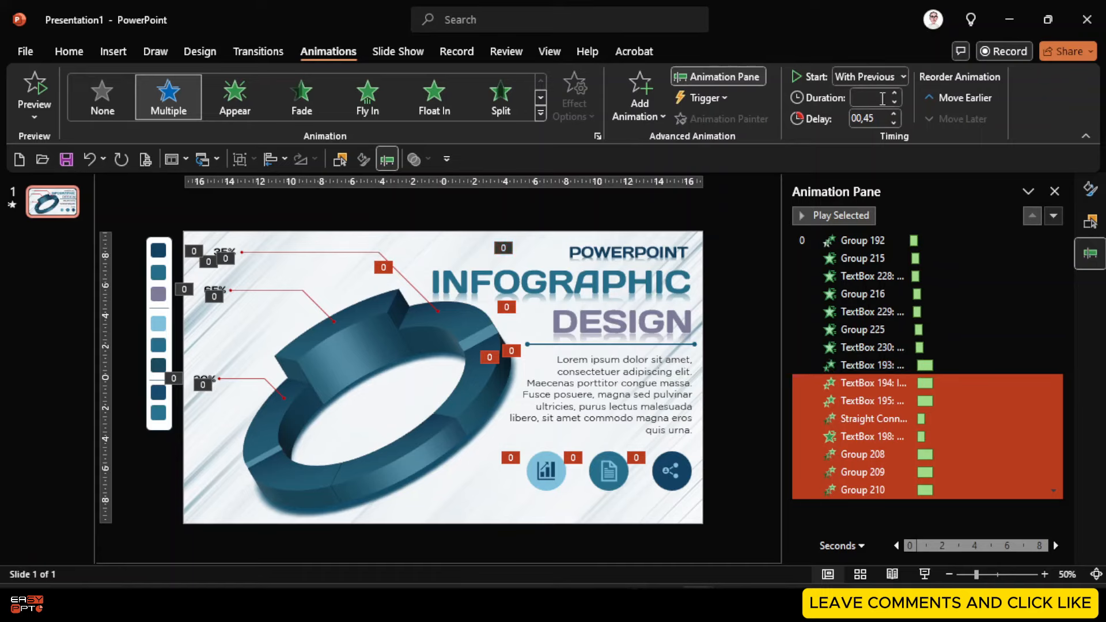
pyautogui.click(880, 119)
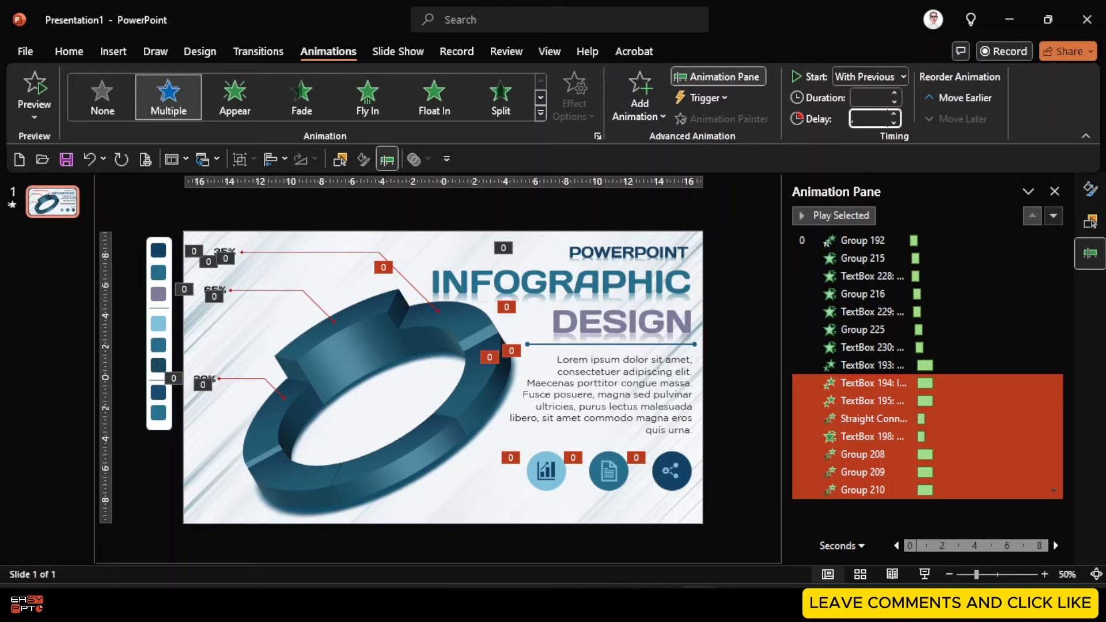
pyautogui.write(',5')
pyautogui.press('Return')
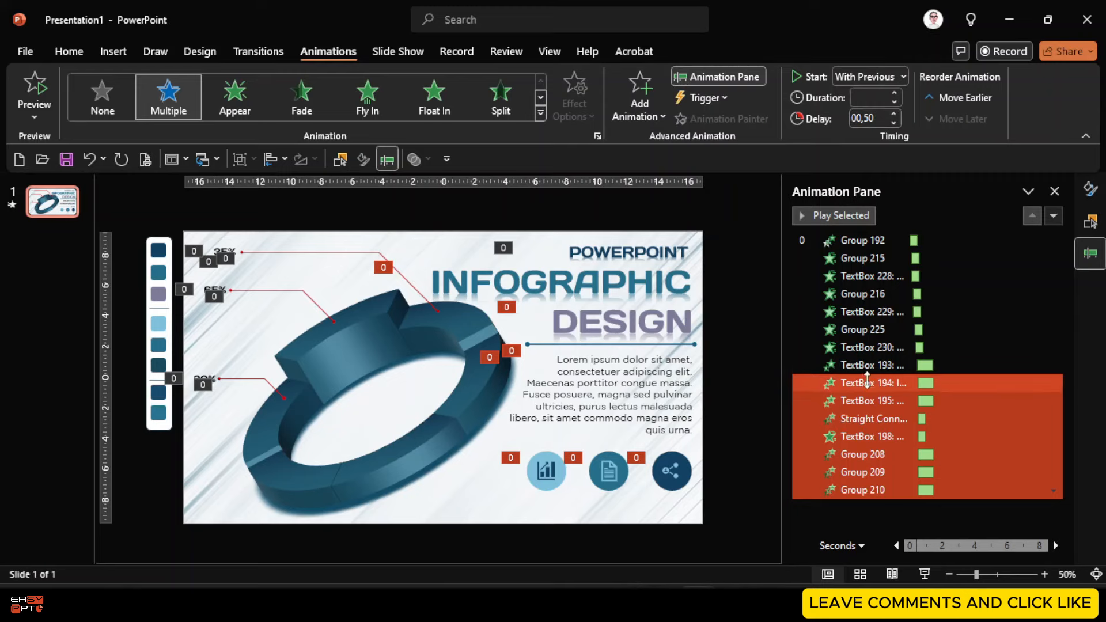
pyautogui.click(879, 118)
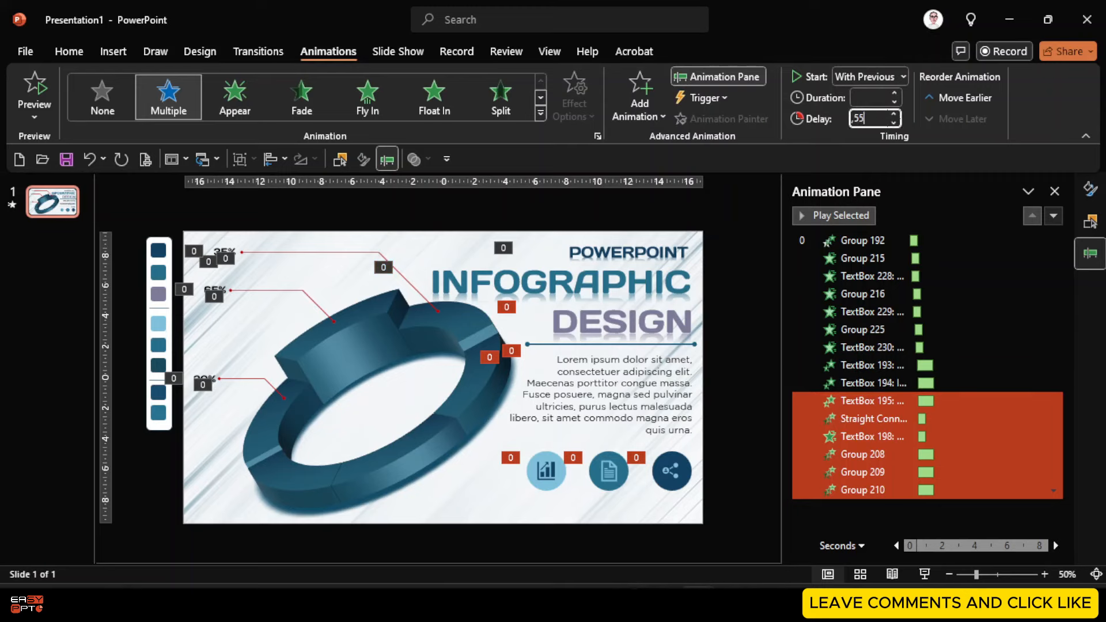
pyautogui.press('Return')
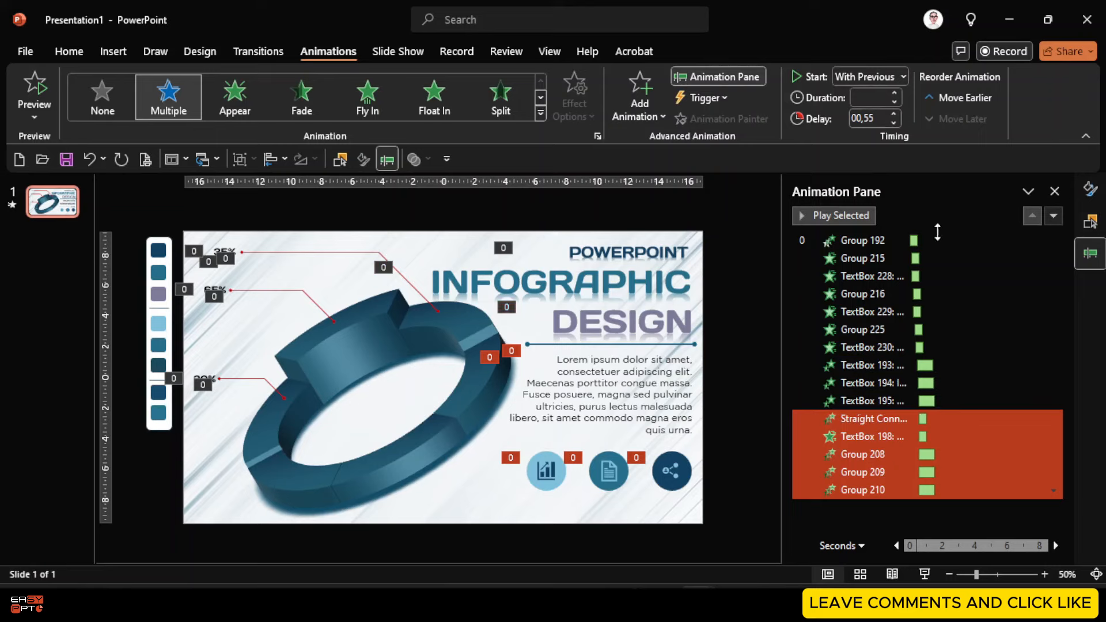
pyautogui.click(879, 120)
pyautogui.write(',6')
pyautogui.press('Return')
# Set delays of 00,65 and then 00,70 for Groups 208–210
pyautogui.keyDown('ctrl'); pyautogui.click(868, 419); pyautogui.keyUp('ctrl')
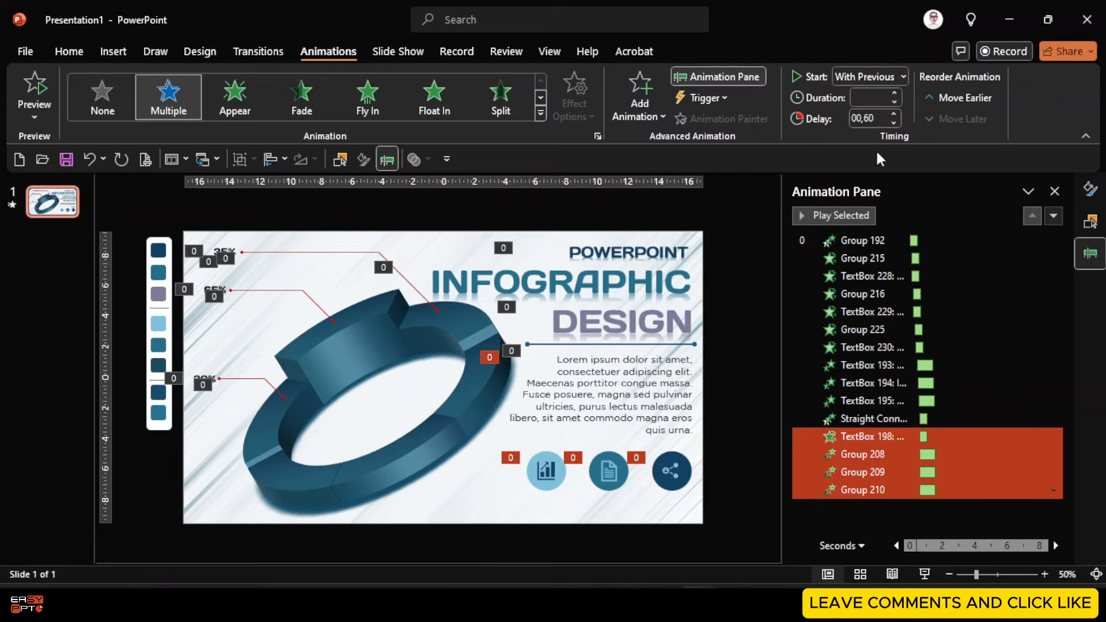
pyautogui.click(882, 120)
pyautogui.write(',65')
pyautogui.press('Return')
pyautogui.keyDown('ctrl'); pyautogui.click(870, 436); pyautogui.keyUp('ctrl')
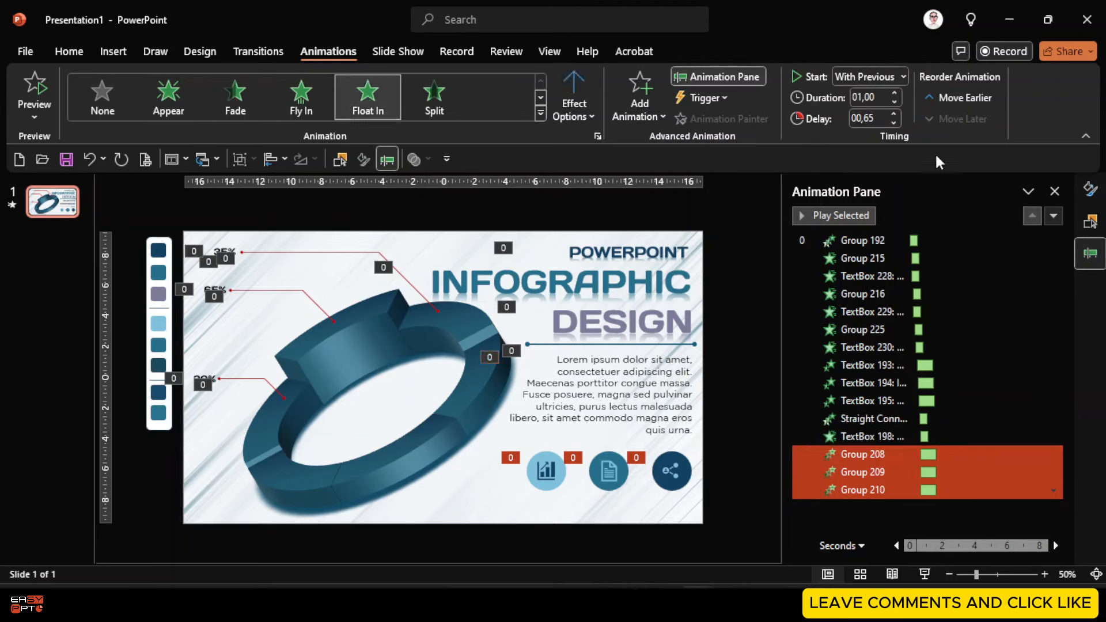
pyautogui.click(880, 119)
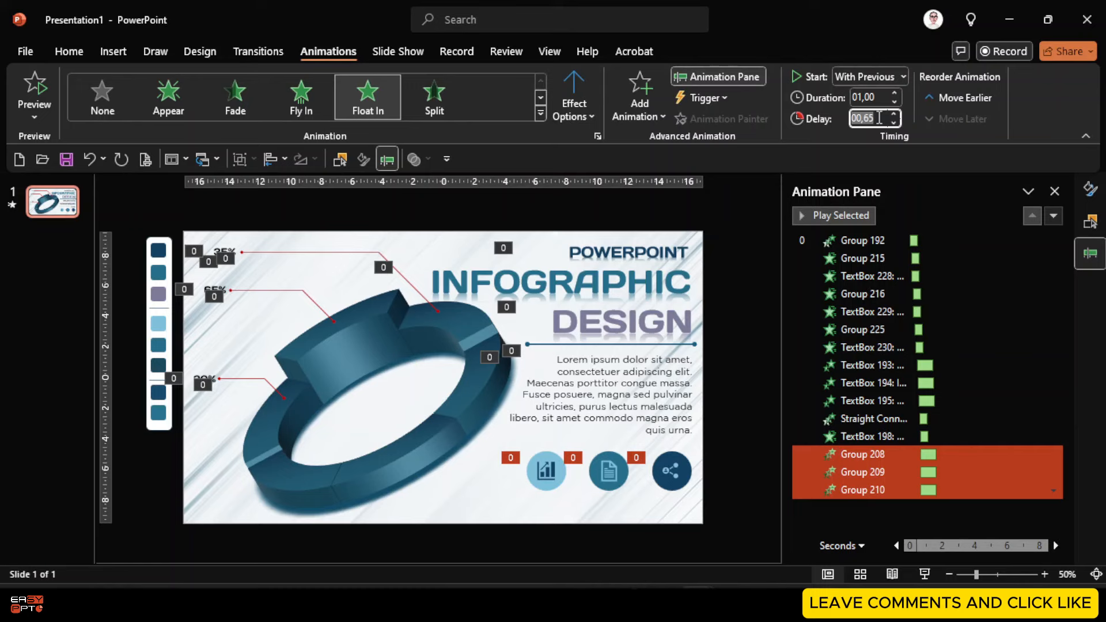
pyautogui.press('Return')
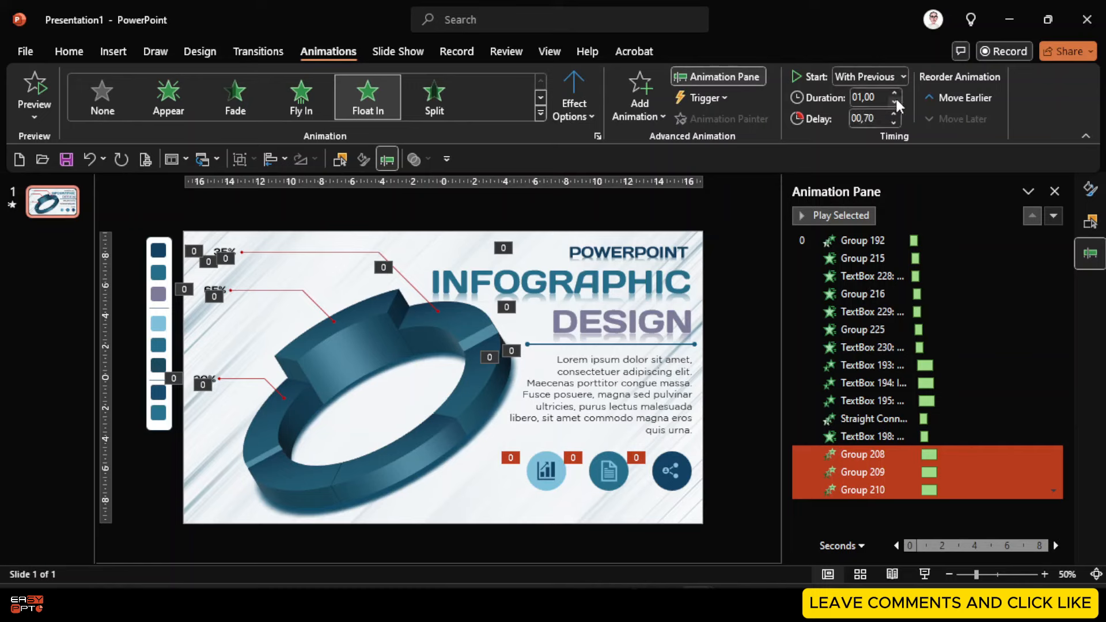
# Set the icon animations' duration to 0.75 s, with delays 00,75 and 00,80
pyautogui.click(895, 103)
pyautogui.keyDown('ctrl'); pyautogui.click(876, 455); pyautogui.keyUp('ctrl')
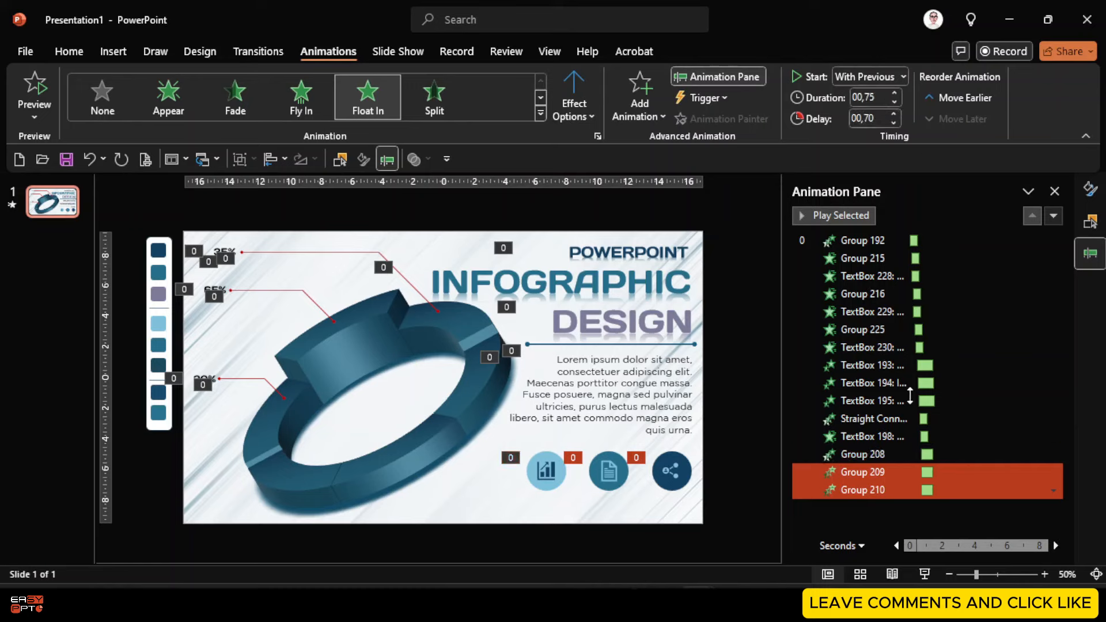
pyautogui.click(881, 116)
pyautogui.write(',75')
pyautogui.press('Return')
pyautogui.click(880, 119)
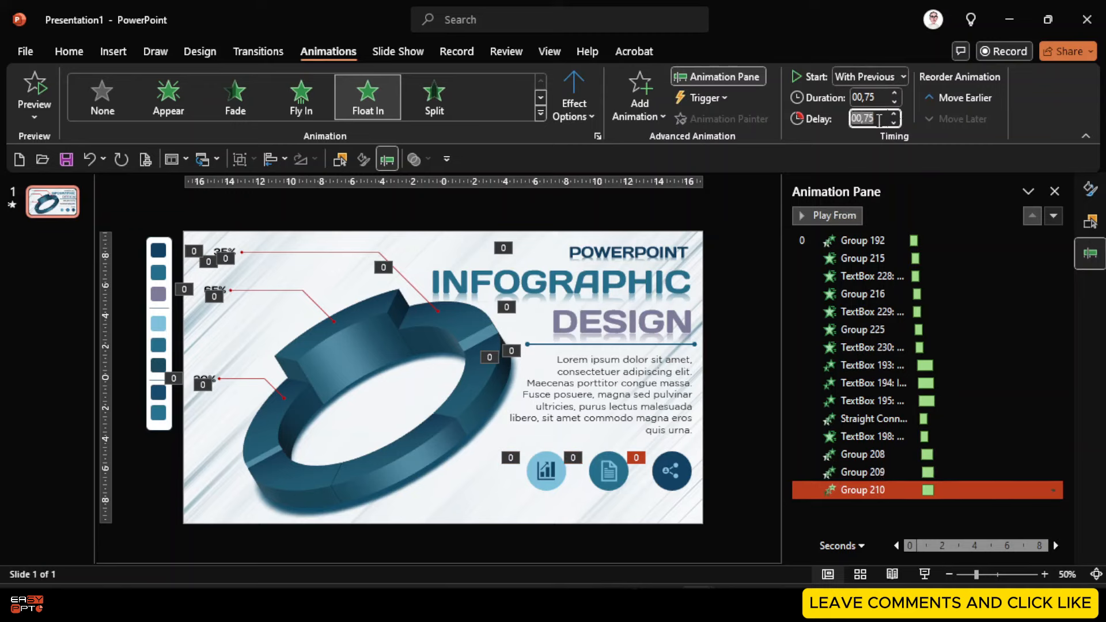
pyautogui.write(',8')
pyautogui.press('Return')
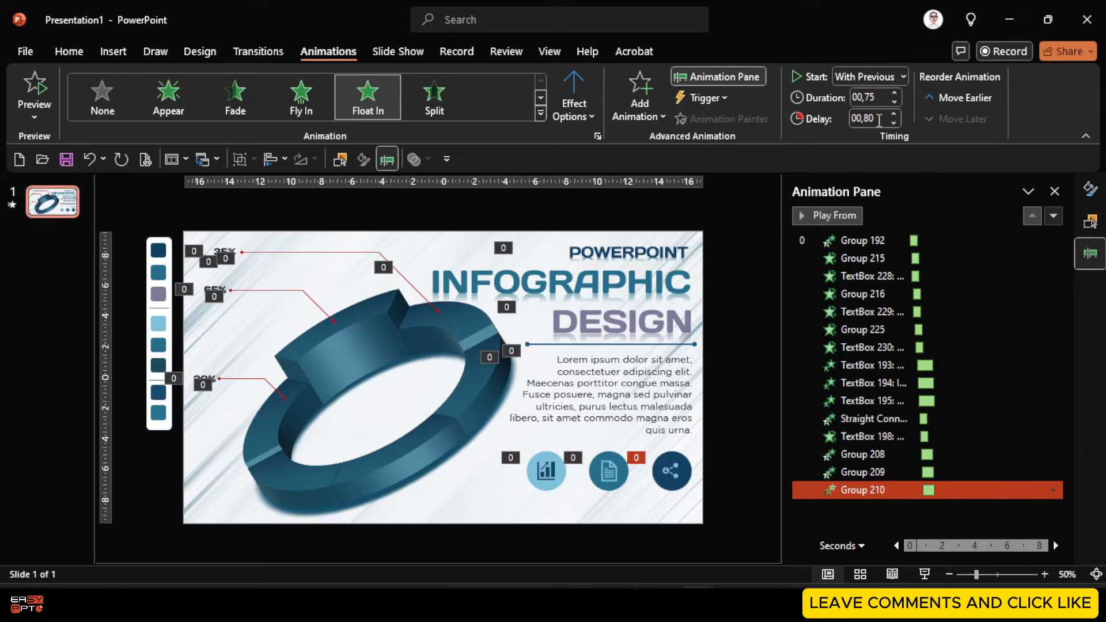
# Make the three title text boxes' Compress animate by letter with 5% delay
pyautogui.click(889, 366)
pyautogui.keyDown('shift'); pyautogui.click(898, 383); pyautogui.keyUp('shift')
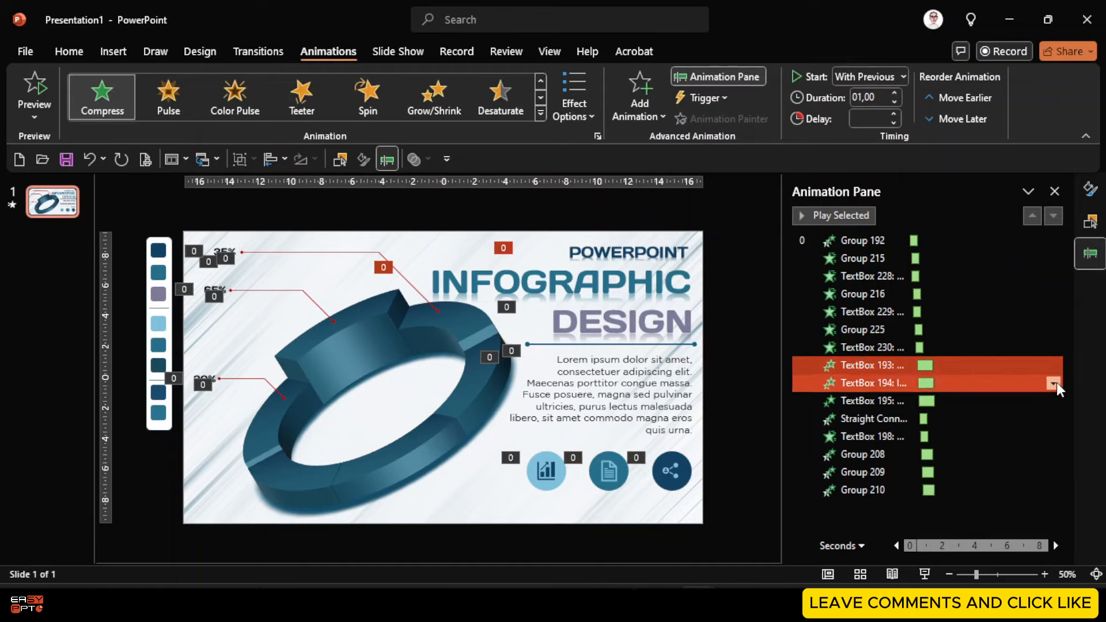
pyautogui.keyDown('shift'); pyautogui.click(915, 402); pyautogui.keyUp('shift')
pyautogui.click(1053, 401)
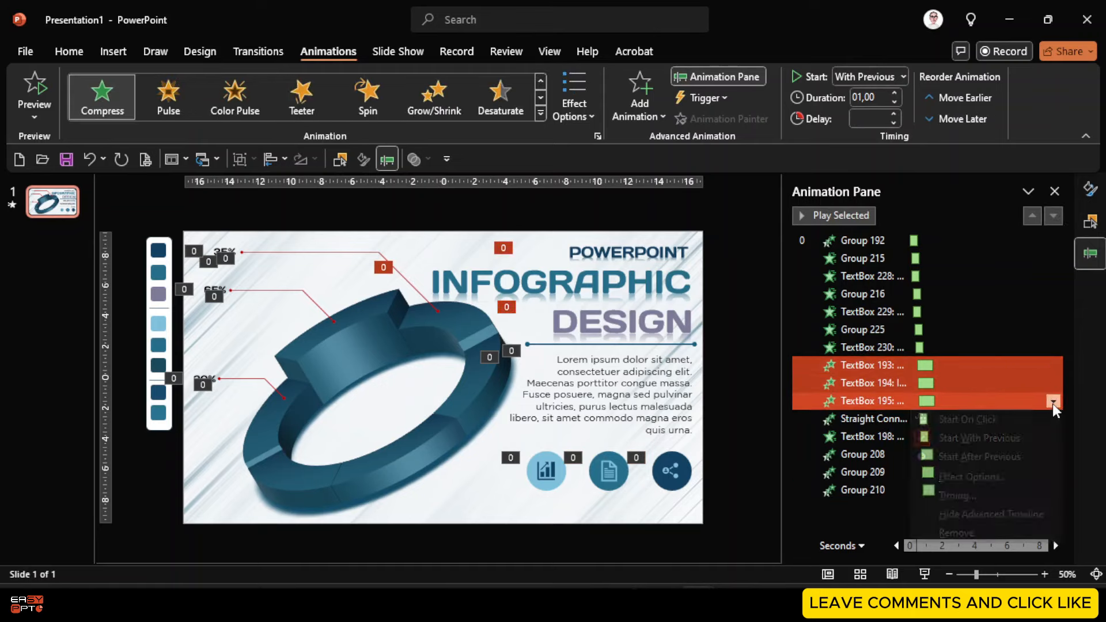
pyautogui.click(974, 477)
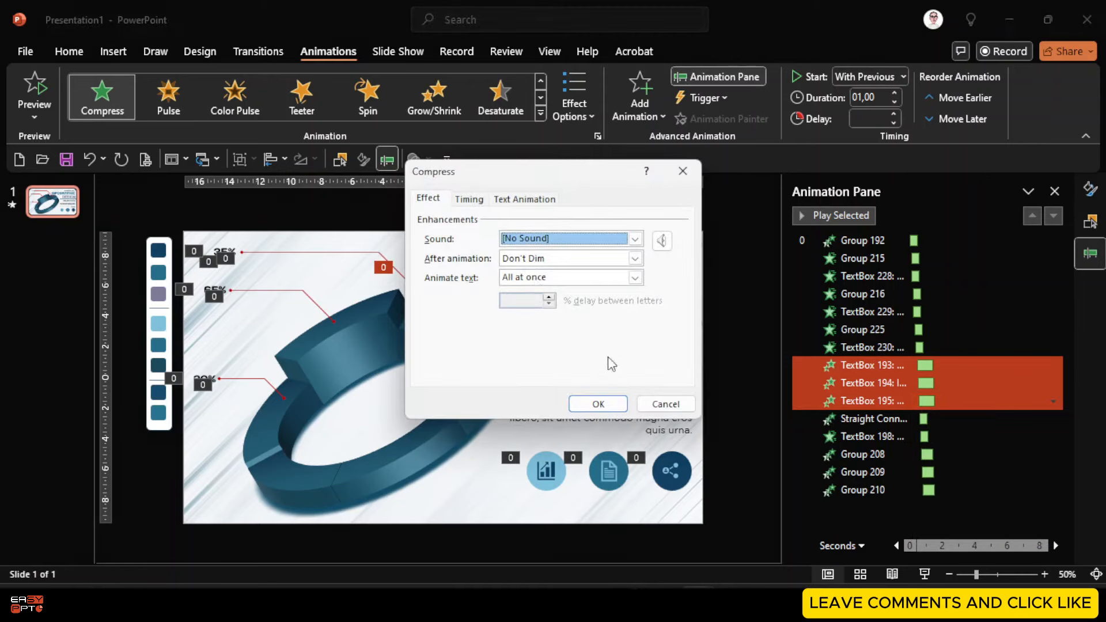
pyautogui.click(558, 277)
pyautogui.click(547, 314)
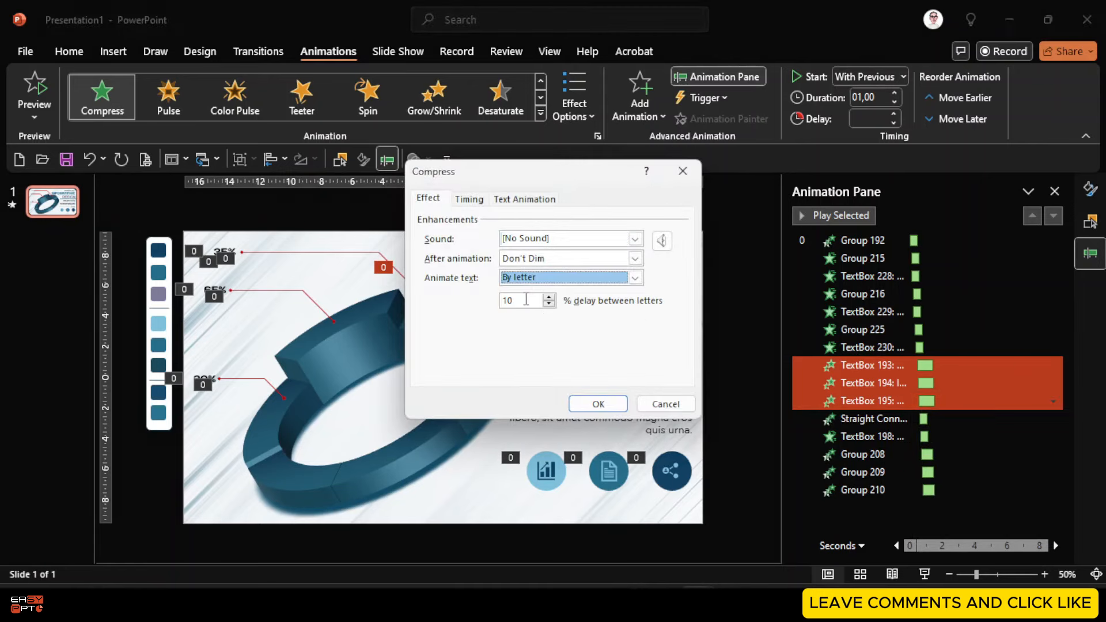
pyautogui.doubleClick(526, 299)
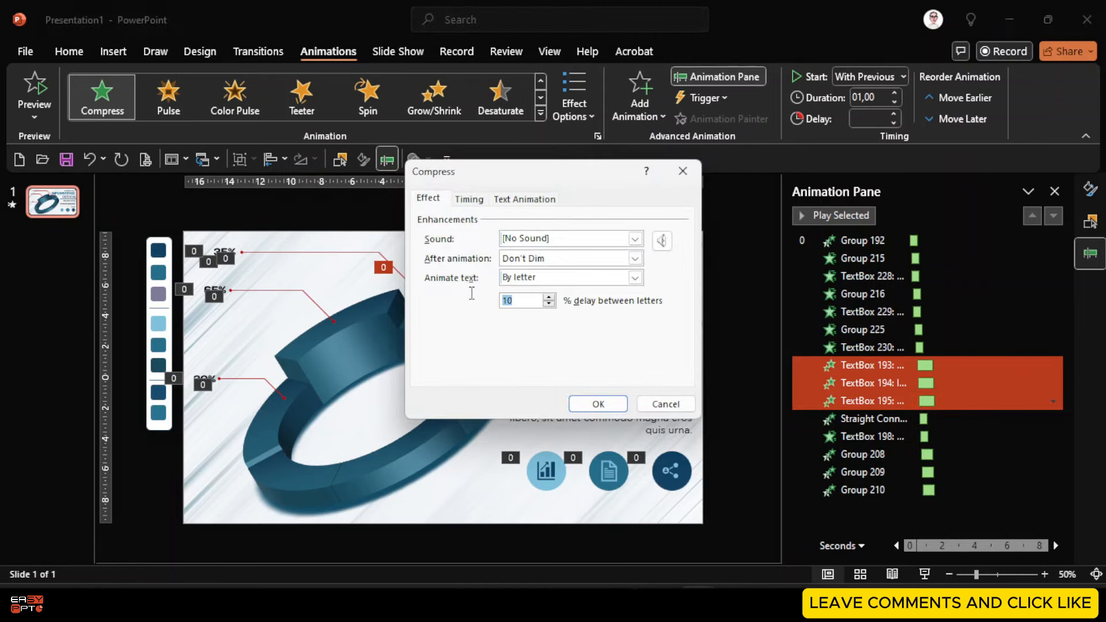
pyautogui.click(598, 405)
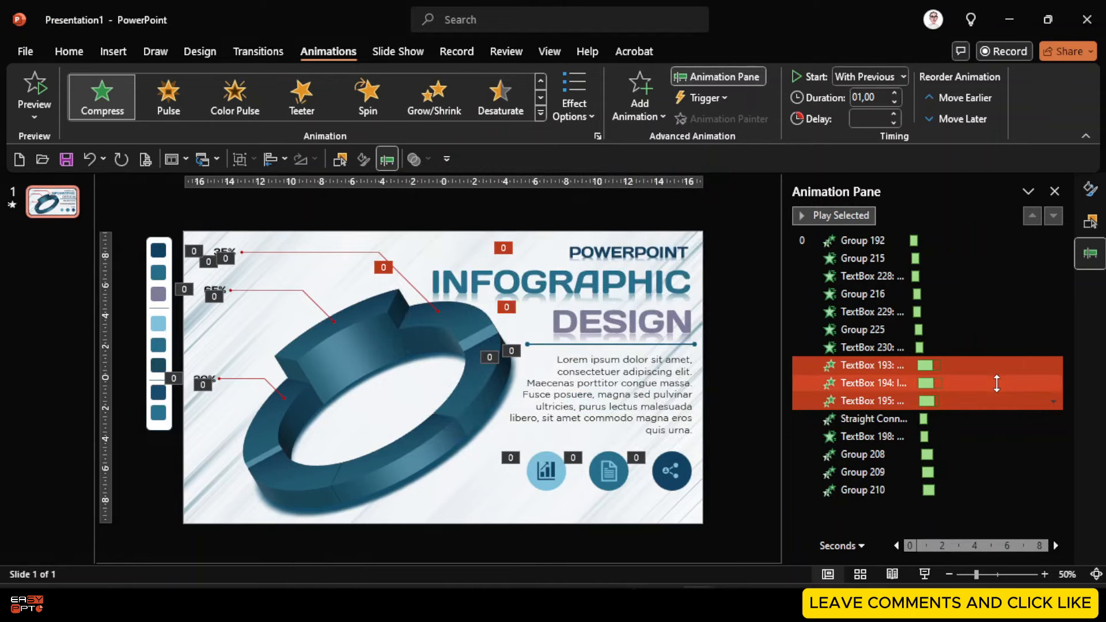
# Add a 0,2 s bounce end to the divider line's fly-in
pyautogui.click(884, 419)
pyautogui.click(1052, 419)
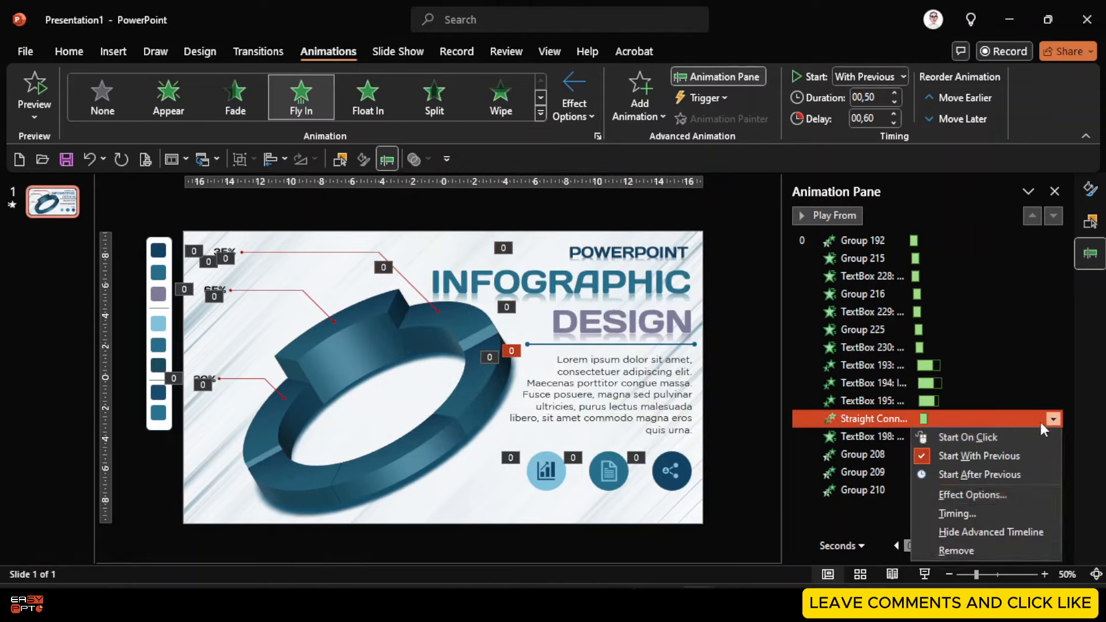
pyautogui.click(952, 498)
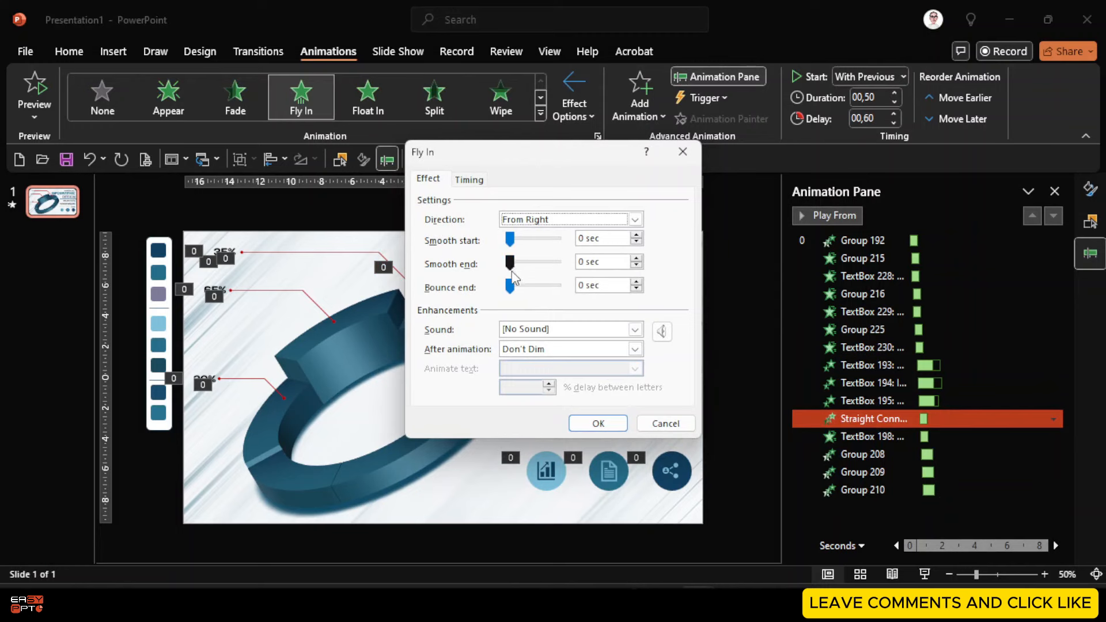
pyautogui.moveTo(510, 287); pyautogui.dragTo(526, 292)
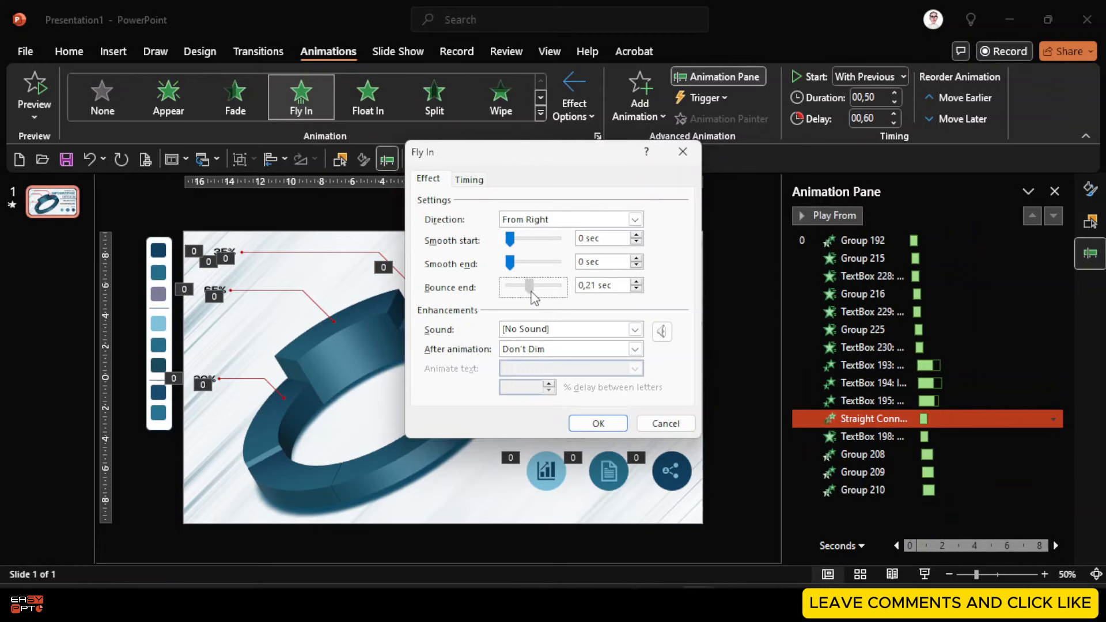
pyautogui.click(636, 288)
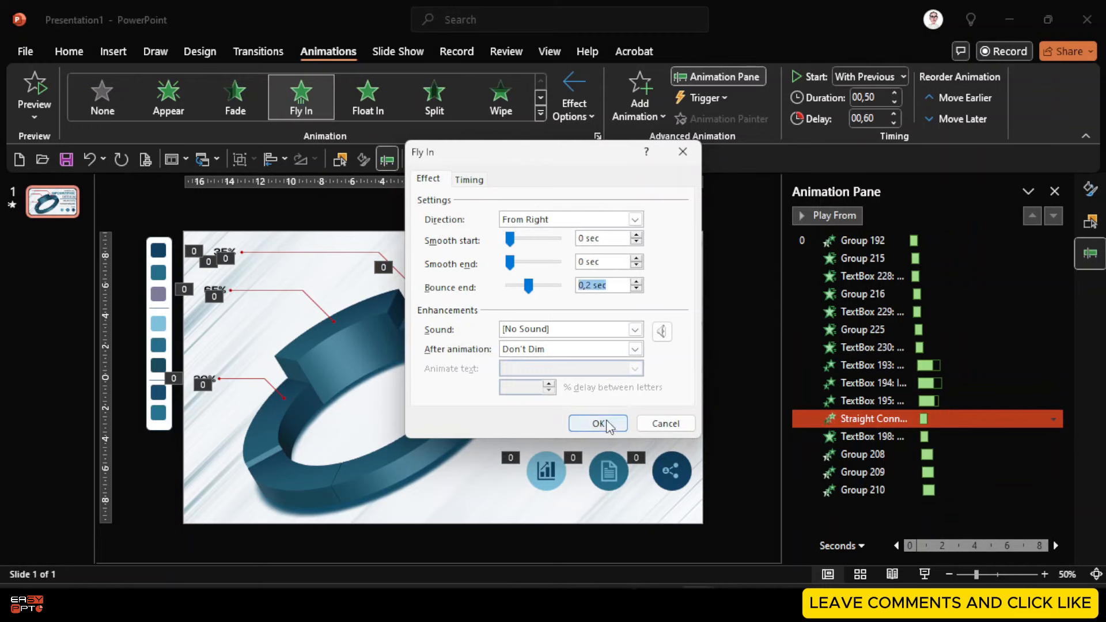
pyautogui.click(598, 423)
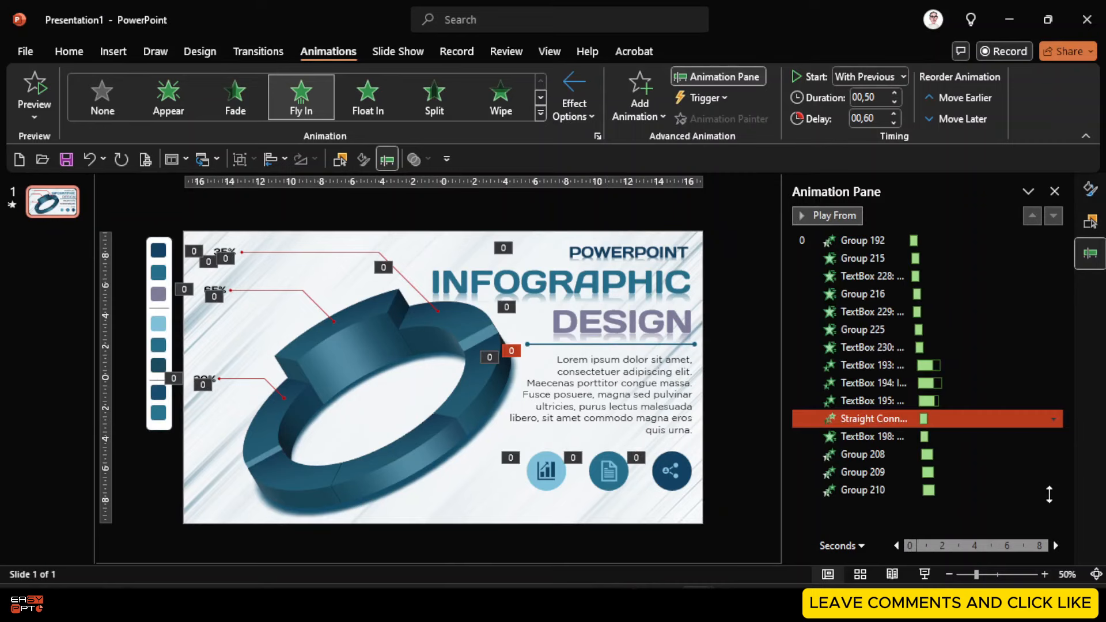
pyautogui.click(879, 517)
# Review the timings of the animations from Group 192 through TextBox 230
pyautogui.click(886, 254)
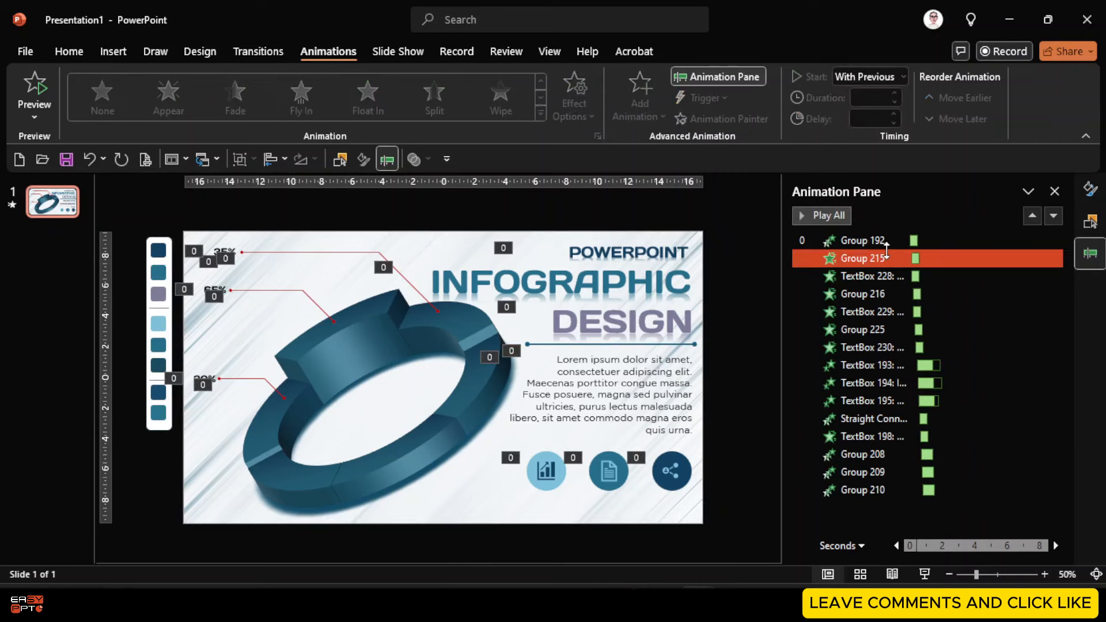
pyautogui.click(876, 240)
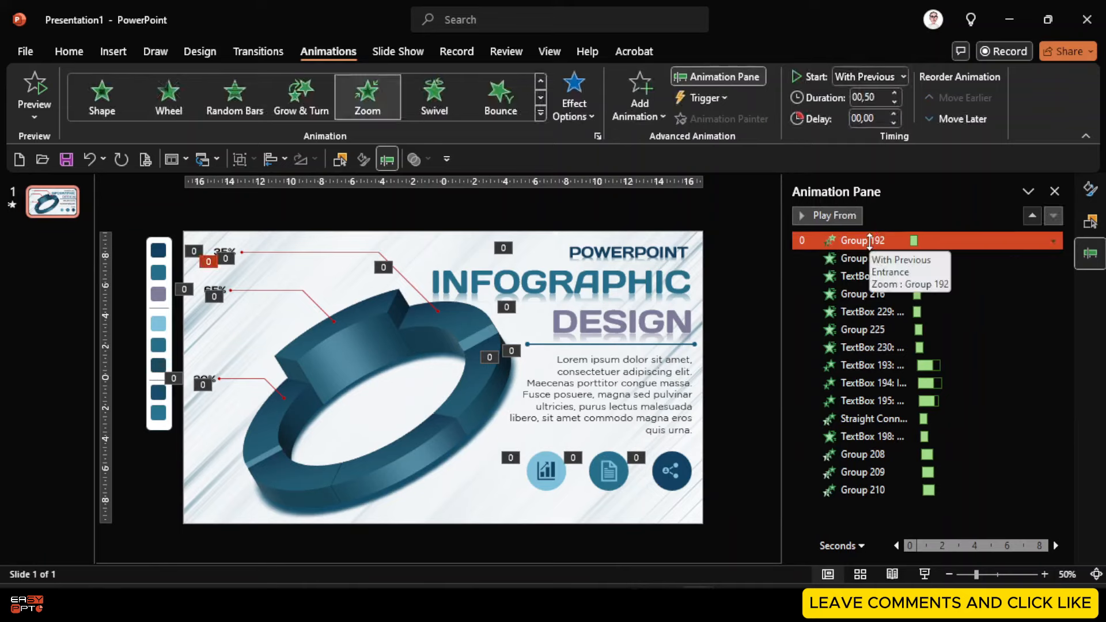
pyautogui.keyDown('ctrl'); pyautogui.click(864, 258); pyautogui.keyUp('ctrl')
pyautogui.keyDown('shift'); pyautogui.click(858, 277); pyautogui.keyUp('shift')
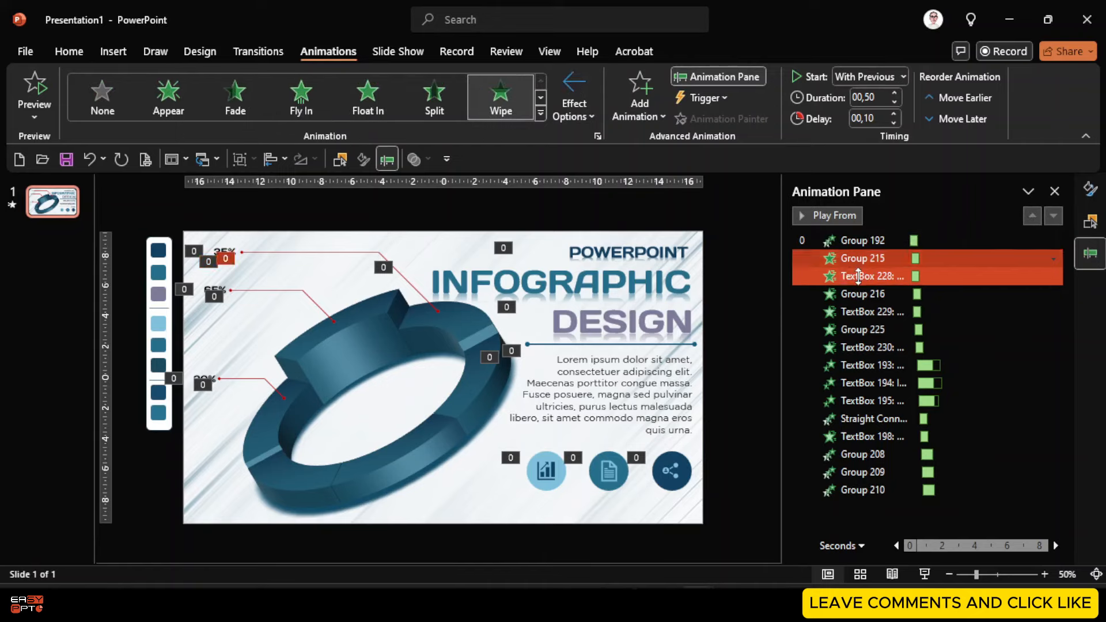
pyautogui.click(864, 295)
pyautogui.keyDown('shift'); pyautogui.click(874, 312); pyautogui.keyUp('shift')
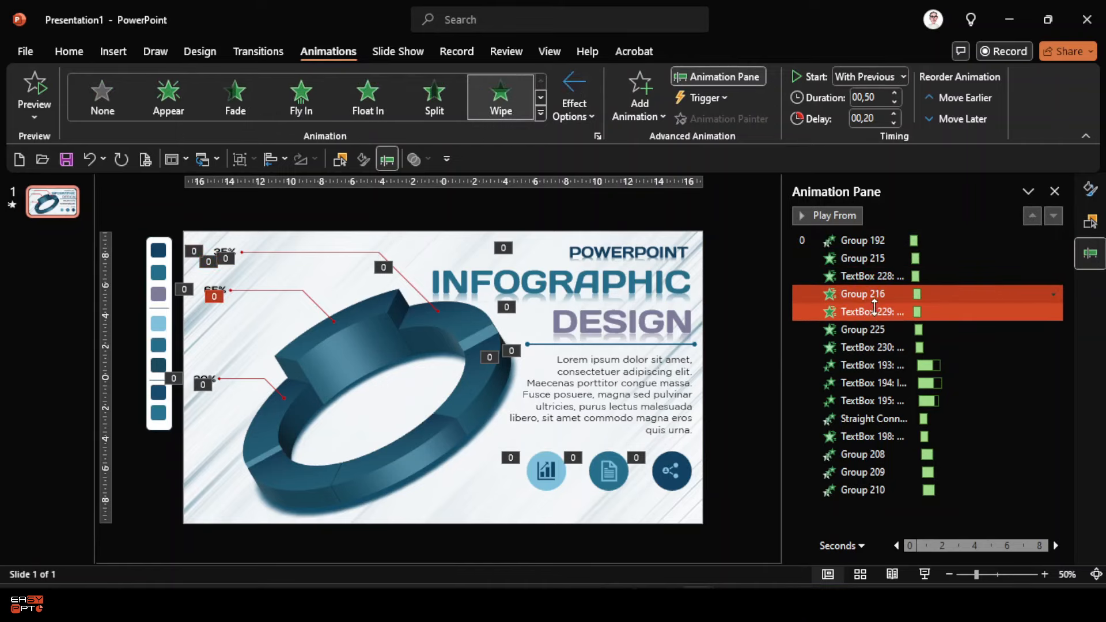
pyautogui.click(874, 310)
pyautogui.click(875, 332)
pyautogui.click(870, 349)
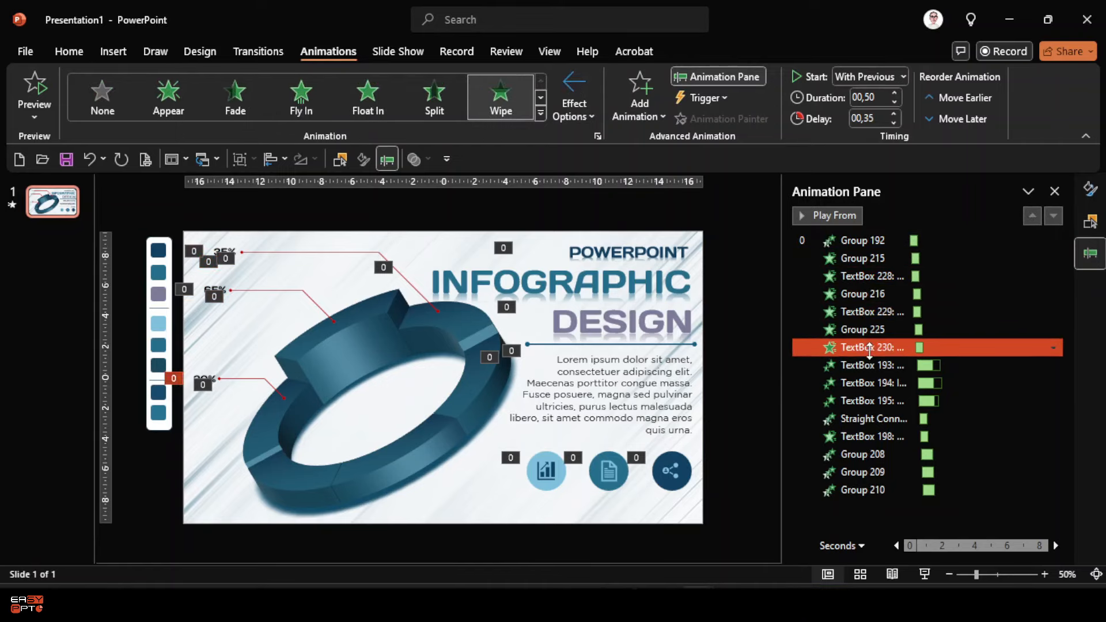
# Review timings from TextBox 193 through Group 210, then play the slide show
pyautogui.click(869, 365)
pyautogui.click(869, 383)
pyautogui.click(869, 401)
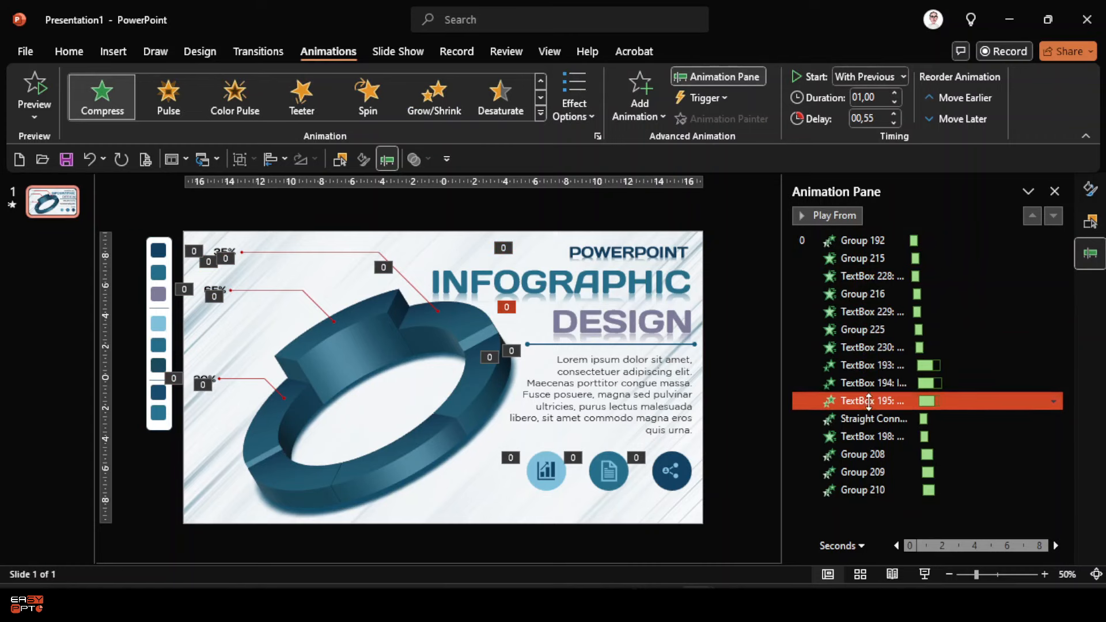
pyautogui.click(872, 419)
pyautogui.click(873, 437)
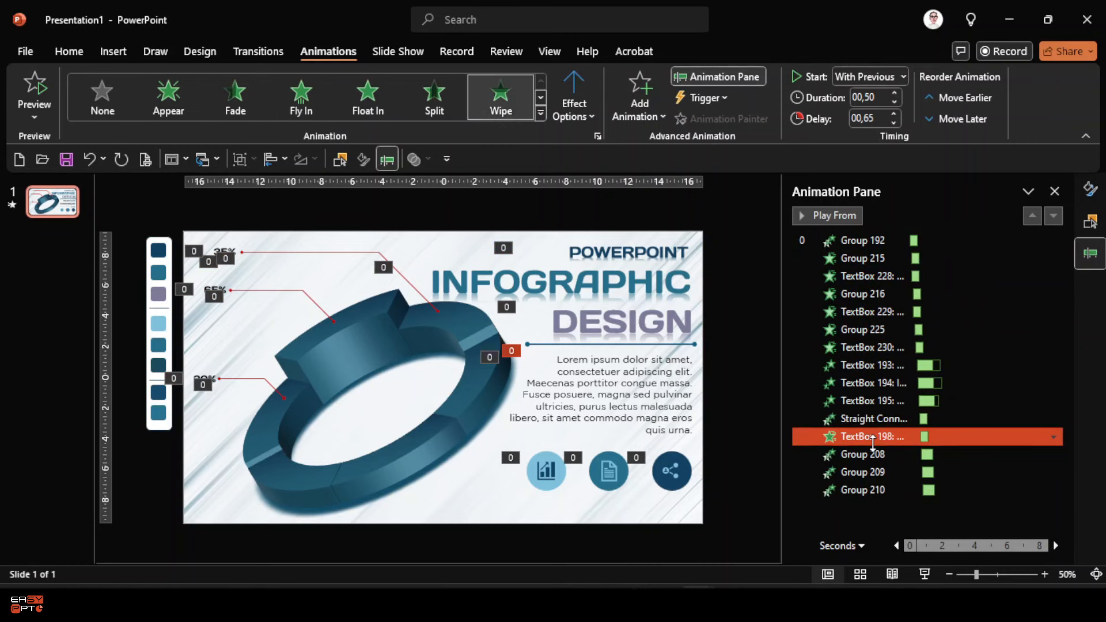
pyautogui.click(870, 455)
pyautogui.click(866, 473)
pyautogui.click(863, 491)
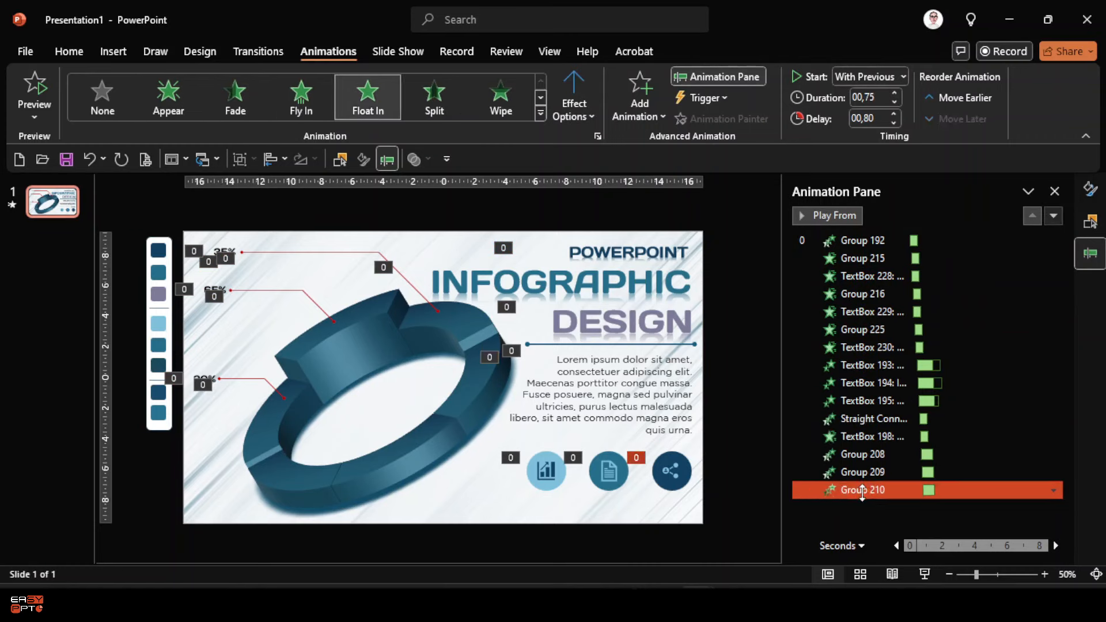
pyautogui.click(931, 575)
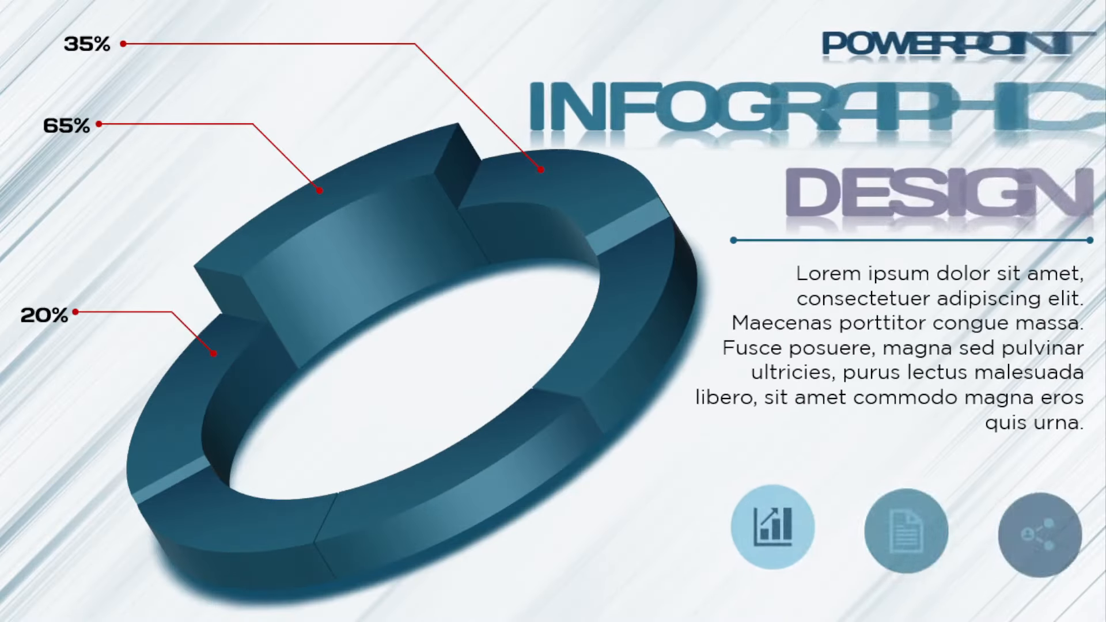